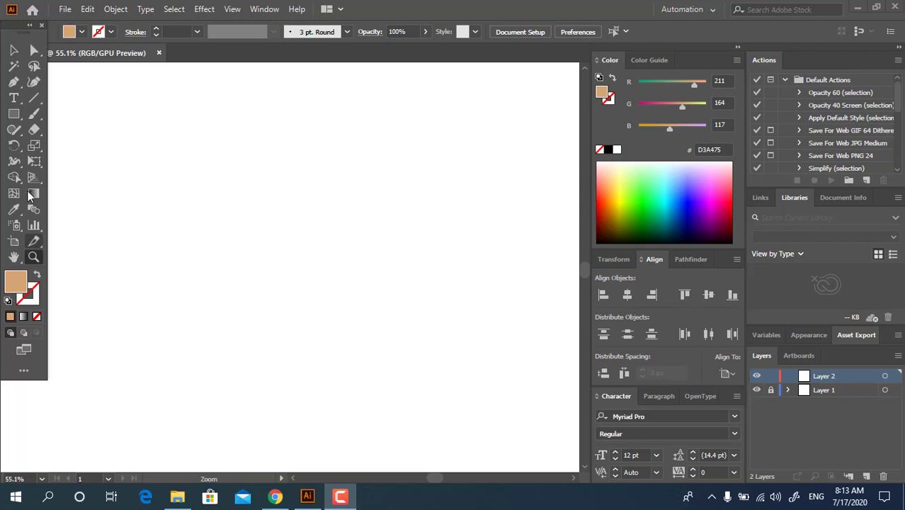
- Draw a tall upright rectangle on the artboard and fill it with brown BC8555
{"action": "left_click", "coordinate": [13, 114]}
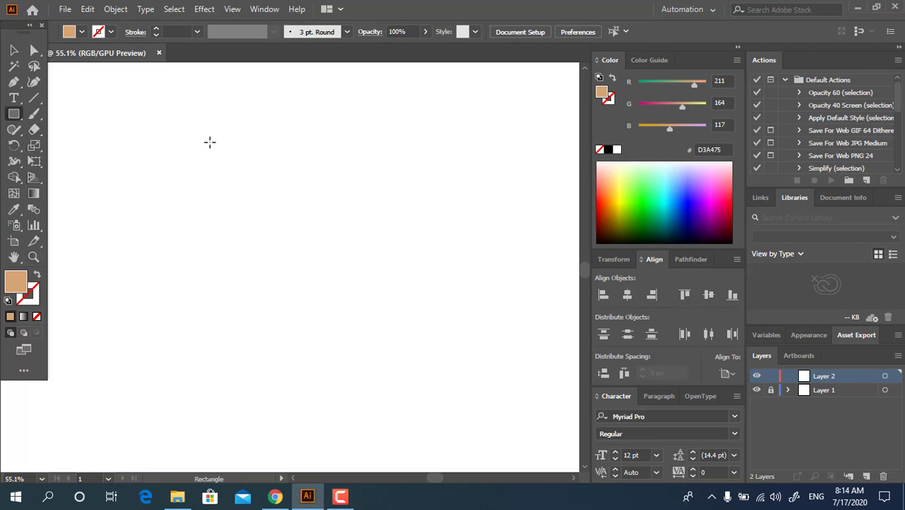
{"action": "mouse_move", "coordinate": [221, 126]}
{"action": "left_mouse_down"}
{"action": "mouse_move", "coordinate": [348, 342]}
{"action": "mouse_move", "coordinate": [354, 368]}
{"action": "left_mouse_up"}
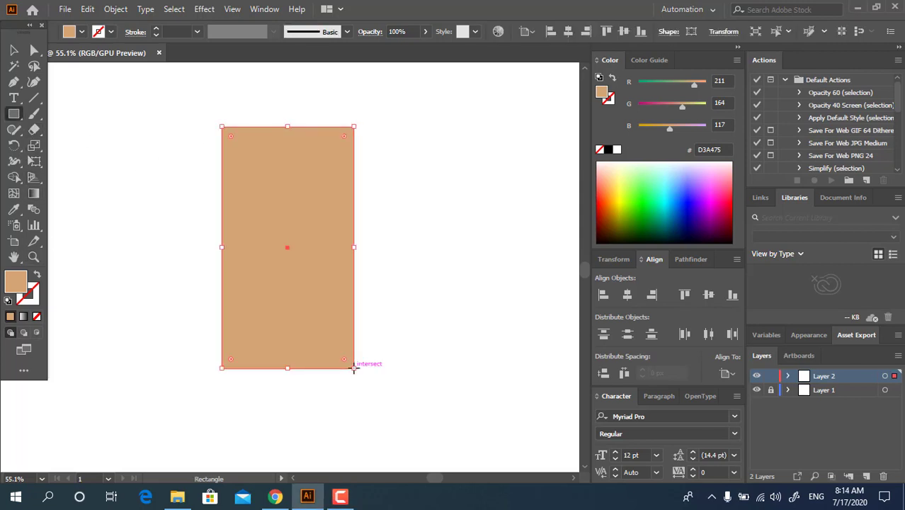
{"action": "double_click", "coordinate": [8, 287]}
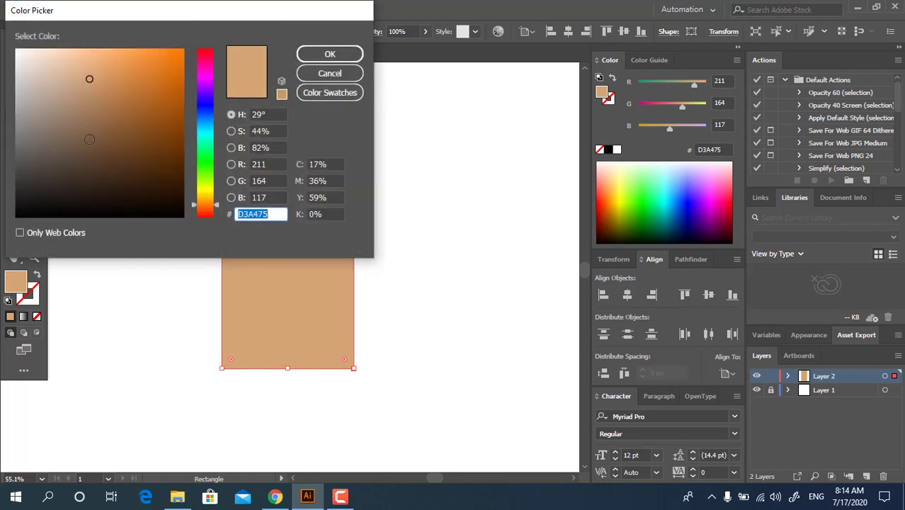
{"action": "left_click", "coordinate": [98, 94]}
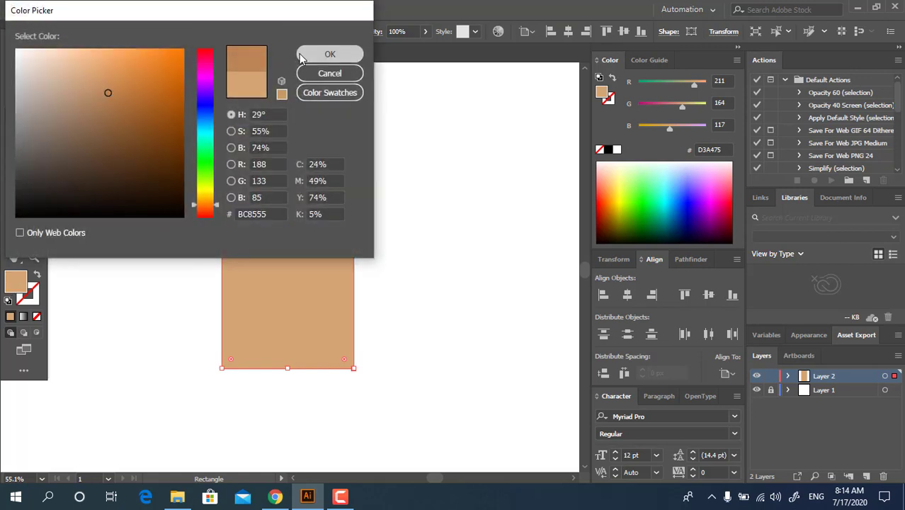
{"action": "left_click", "coordinate": [330, 53]}
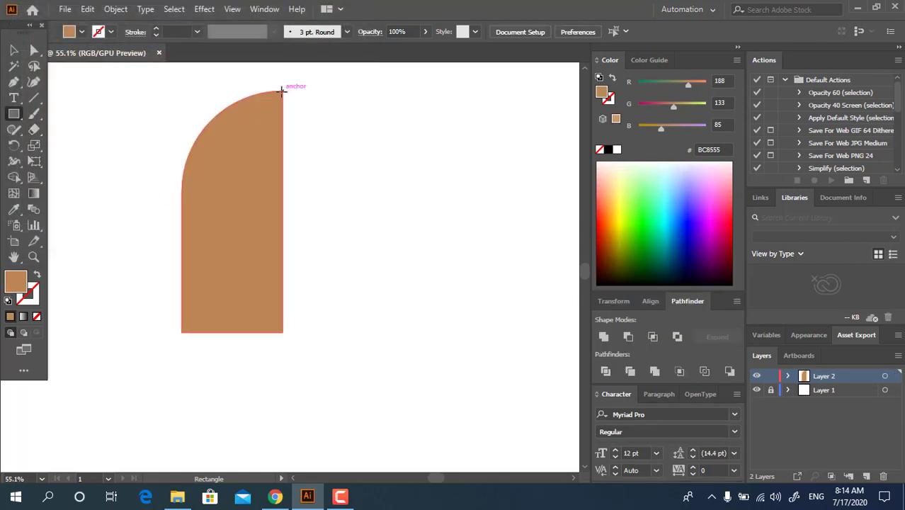
- Draw a narrow vertical rectangle along the upper right edge of the brown shape and fill it with light blue BED9EA
{"action": "left_click_drag", "start_coordinate": [282, 90], "coordinate": [306, 211]}
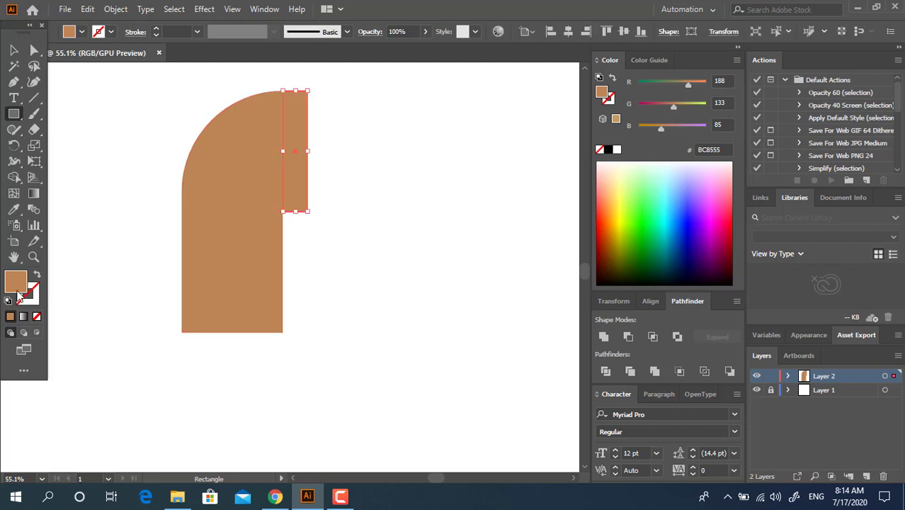
{"action": "double_click", "coordinate": [17, 287]}
{"action": "left_click_drag", "start_coordinate": [202, 116], "coordinate": [203, 122]}
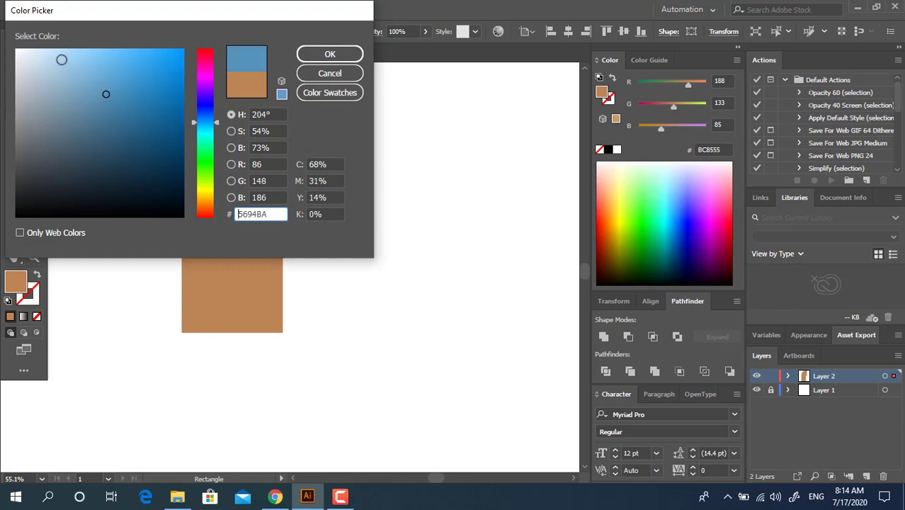
{"action": "left_click_drag", "start_coordinate": [25, 58], "coordinate": [48, 63]}
{"action": "left_click", "coordinate": [316, 55]}
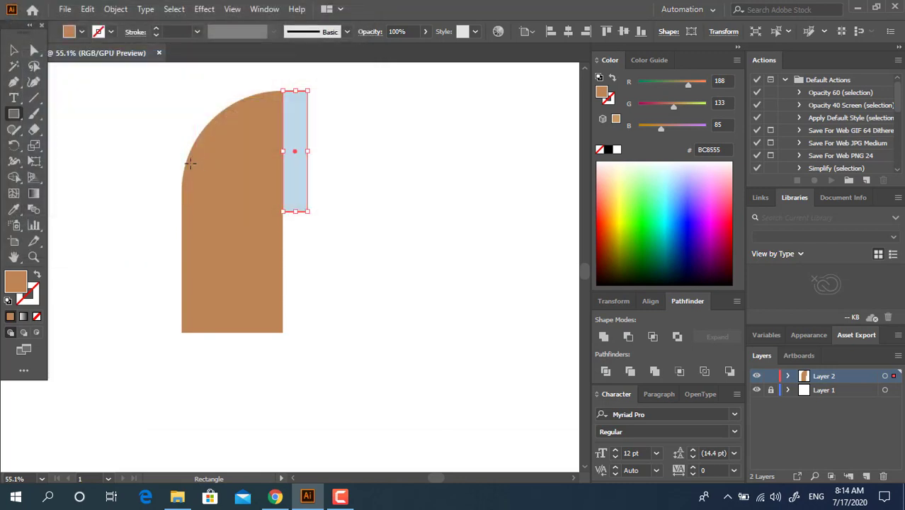
- Draw a wide rectangle across the brown shape just below the light blue strip and fill it with dark brown 725E50
{"action": "left_click", "coordinate": [314, 277], "text": "ctrl"}
{"action": "scroll", "coordinate": [315, 278], "scroll_direction": "up", "scroll_amount": 1}
{"action": "left_click_drag", "start_coordinate": [307, 205], "coordinate": [187, 256]}
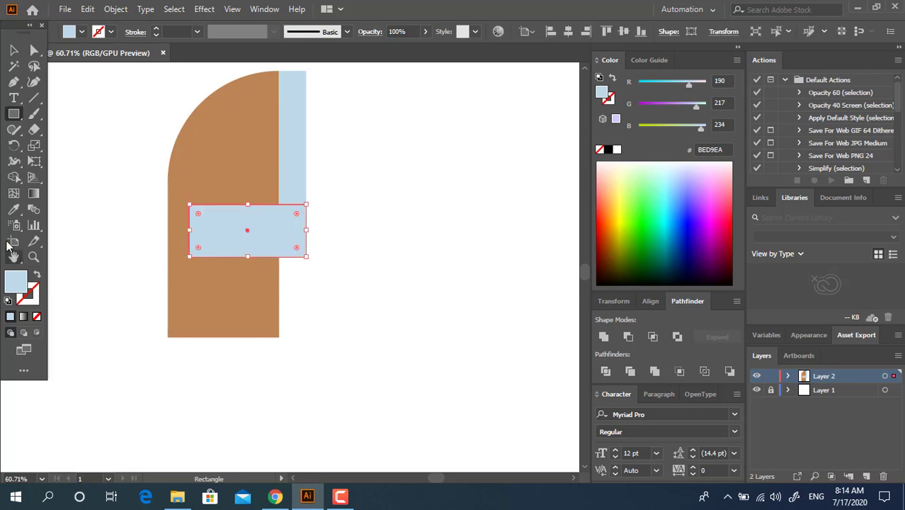
{"action": "left_click", "coordinate": [14, 210]}
{"action": "left_click", "coordinate": [194, 287]}
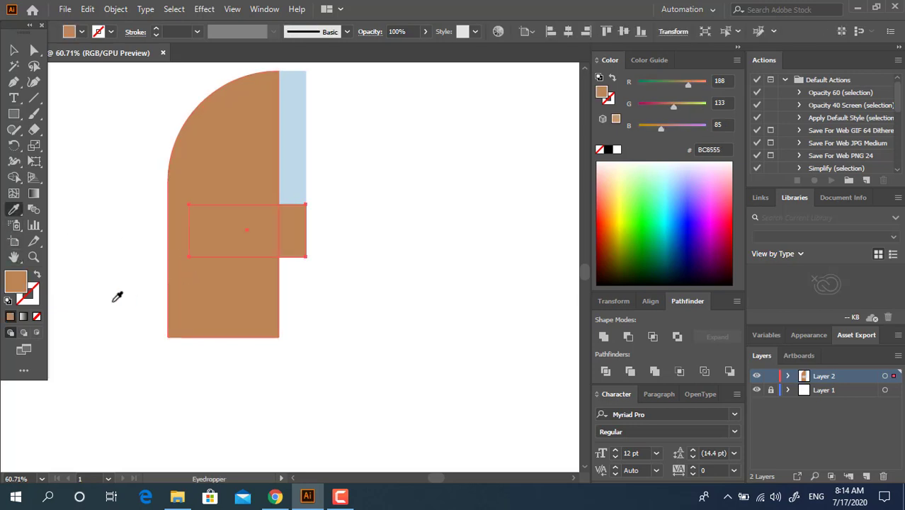
{"action": "double_click", "coordinate": [20, 293]}
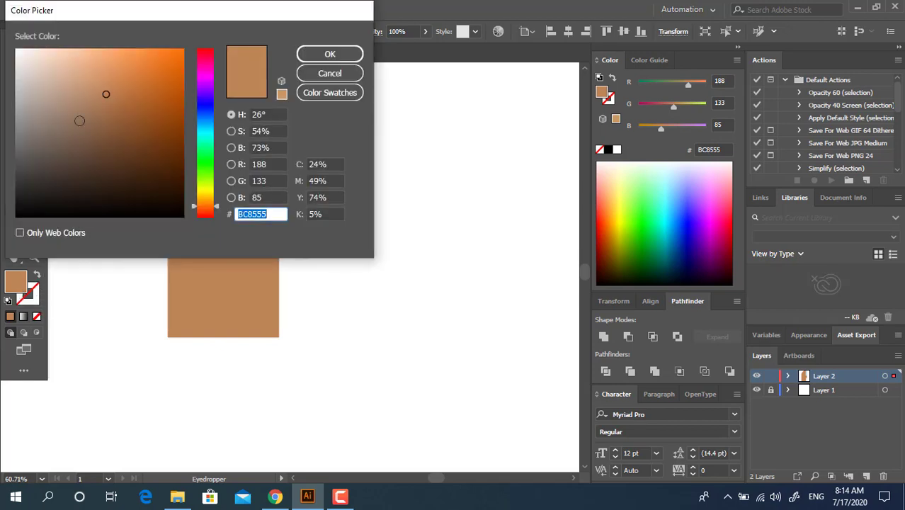
{"action": "left_click_drag", "start_coordinate": [80, 120], "coordinate": [73, 139]}
{"action": "left_click", "coordinate": [330, 55]}
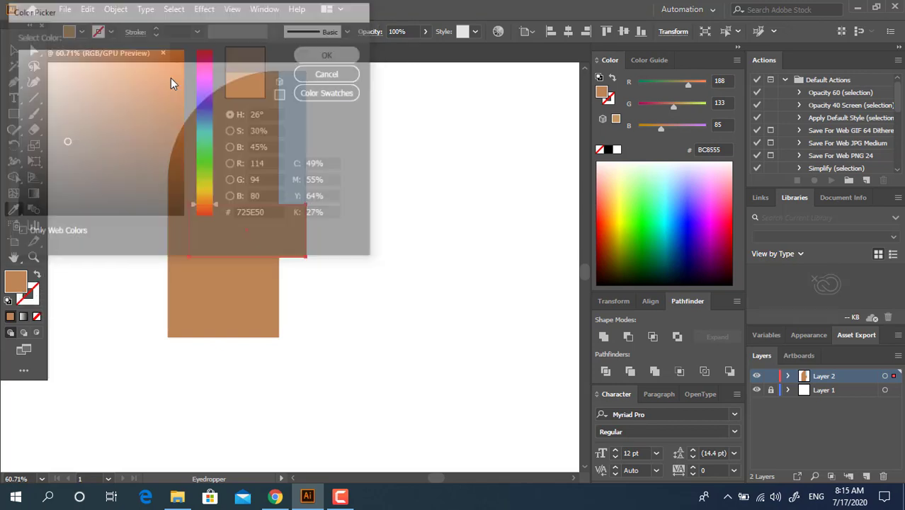
- Extend the dark brown rectangle downward in isolation mode and fully round its two lower corners
{"action": "left_click", "coordinate": [12, 49]}
{"action": "key", "text": "ctrl+["}
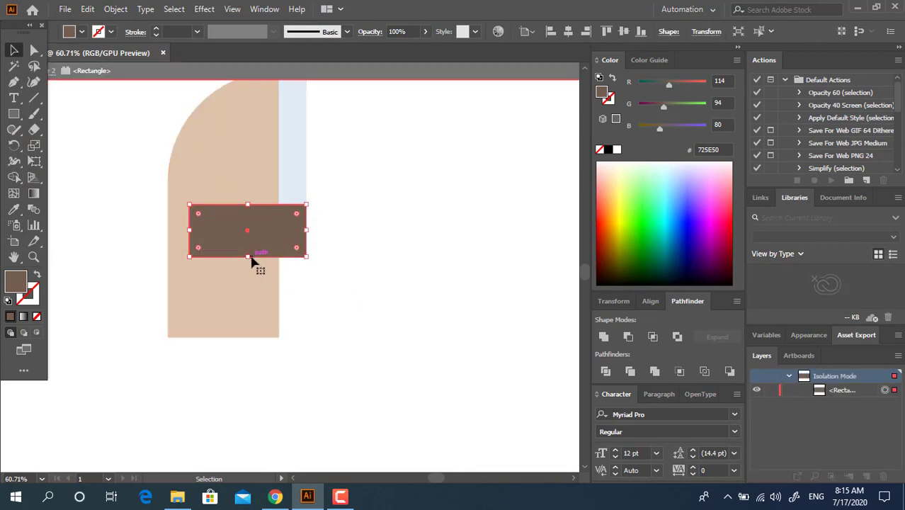
{"action": "left_click_drag", "start_coordinate": [248, 257], "coordinate": [248, 298]}
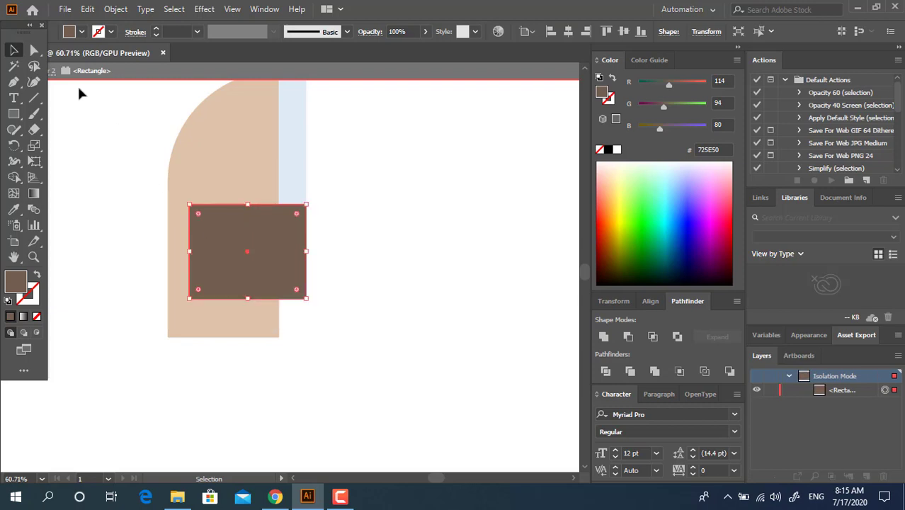
{"action": "left_click", "coordinate": [34, 50]}
{"action": "left_click_drag", "start_coordinate": [125, 288], "coordinate": [121, 279]}
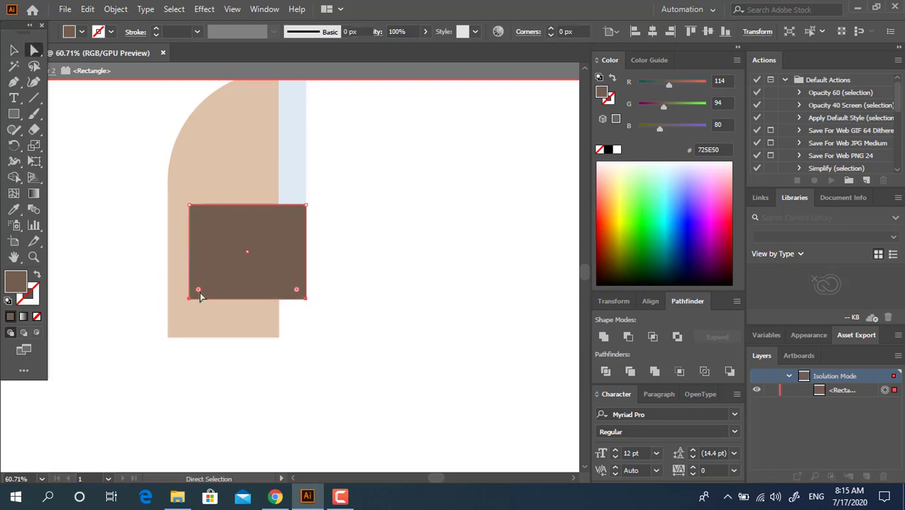
{"action": "left_click_drag", "start_coordinate": [198, 289], "coordinate": [269, 151]}
{"action": "left_click", "coordinate": [367, 368]}
{"action": "key", "text": "space"}
{"action": "left_click_drag", "start_coordinate": [365, 389], "coordinate": [364, 347]}
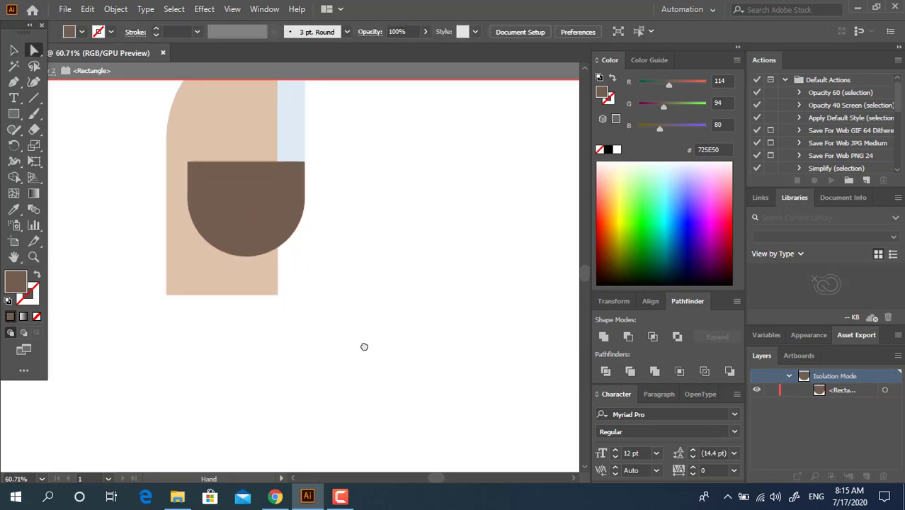
- Draw a tall rectangle over the left half of the rounded dark brown shape and duplicate it over the right half
{"action": "left_click", "coordinate": [14, 114]}
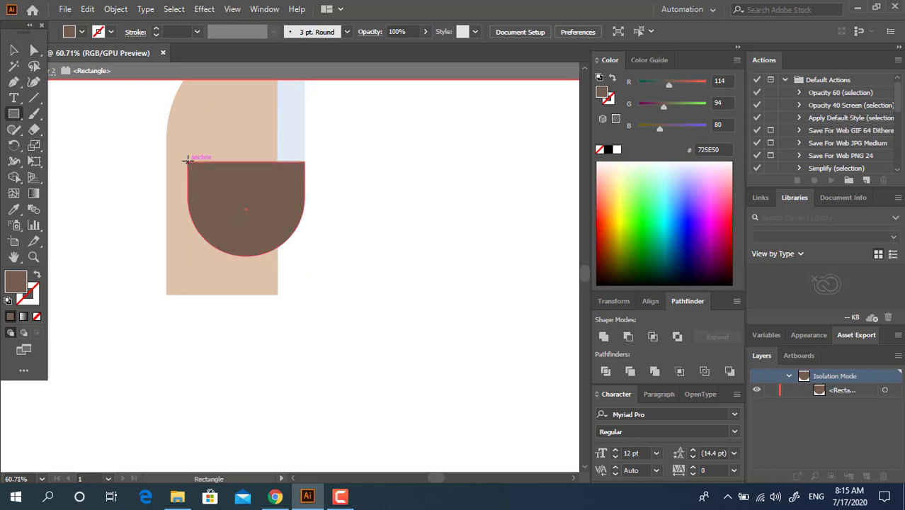
{"action": "left_click_drag", "start_coordinate": [188, 162], "coordinate": [247, 325]}
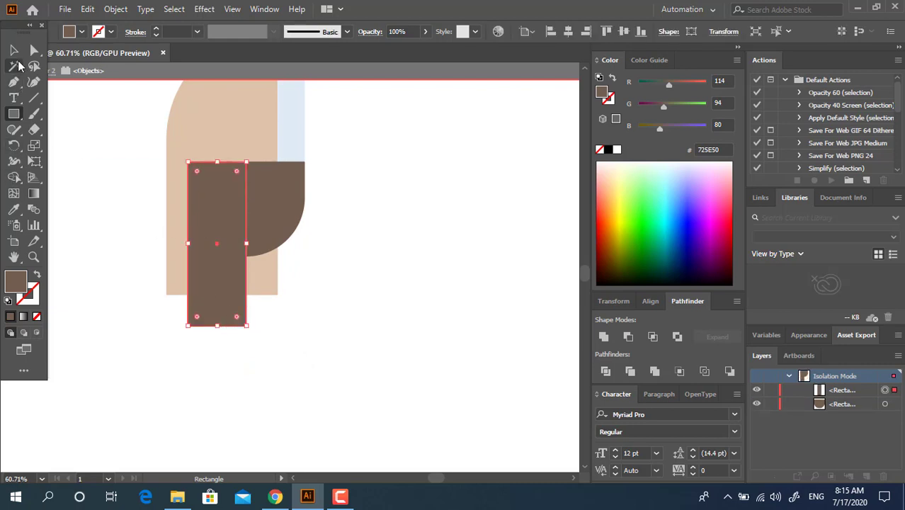
{"action": "left_click", "coordinate": [14, 51]}
{"action": "left_click", "coordinate": [339, 232]}
{"action": "left_click_drag", "start_coordinate": [237, 295], "coordinate": [297, 301]}
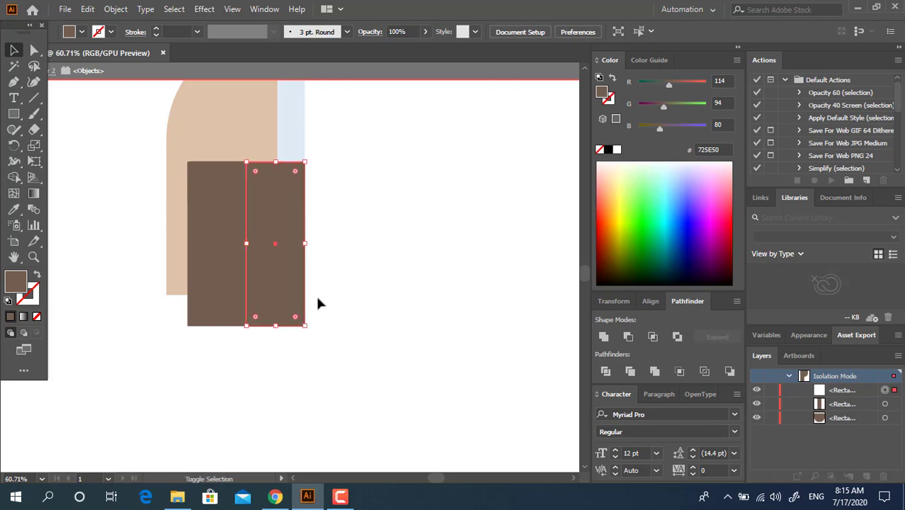
- Fill the right leg rectangle with darker brown 54473F and send it to the back
{"action": "double_click", "coordinate": [17, 280]}
{"action": "left_click", "coordinate": [56, 160]}
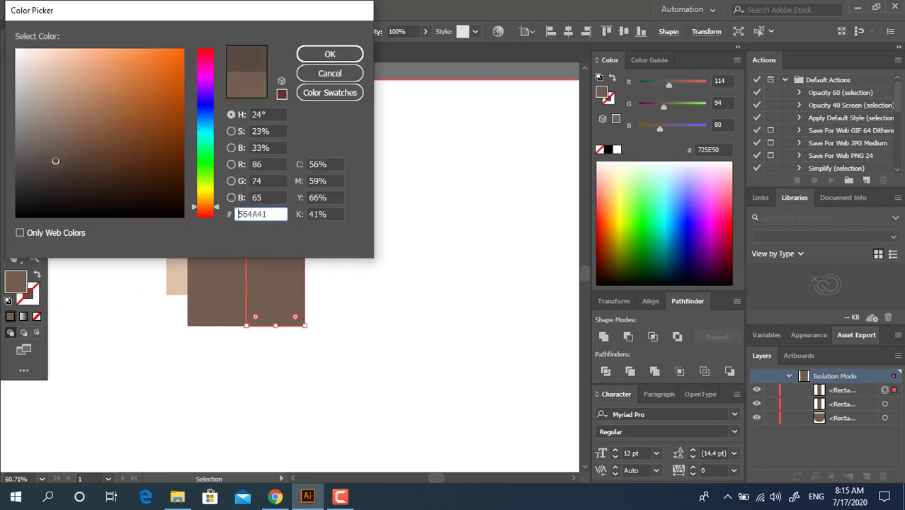
{"action": "left_click", "coordinate": [308, 55]}
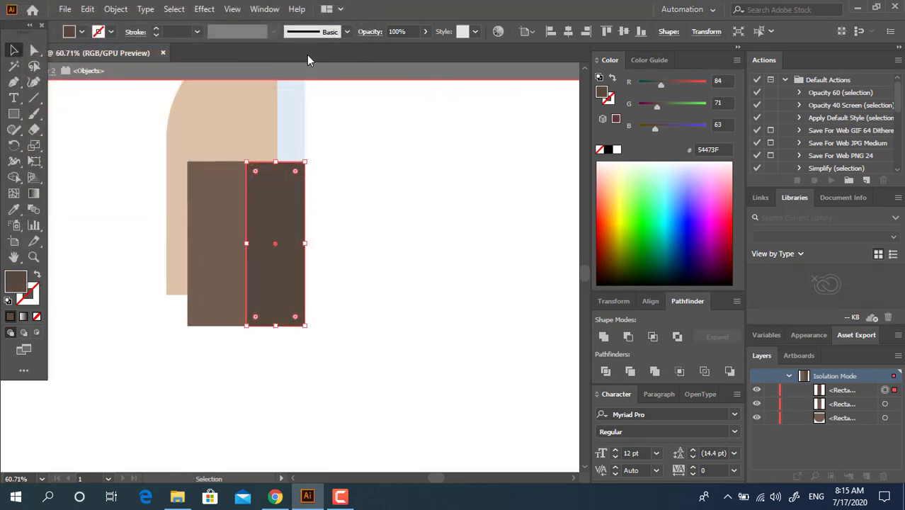
{"action": "key", "text": "ctrl+shift+["}
{"action": "left_click", "coordinate": [343, 291]}
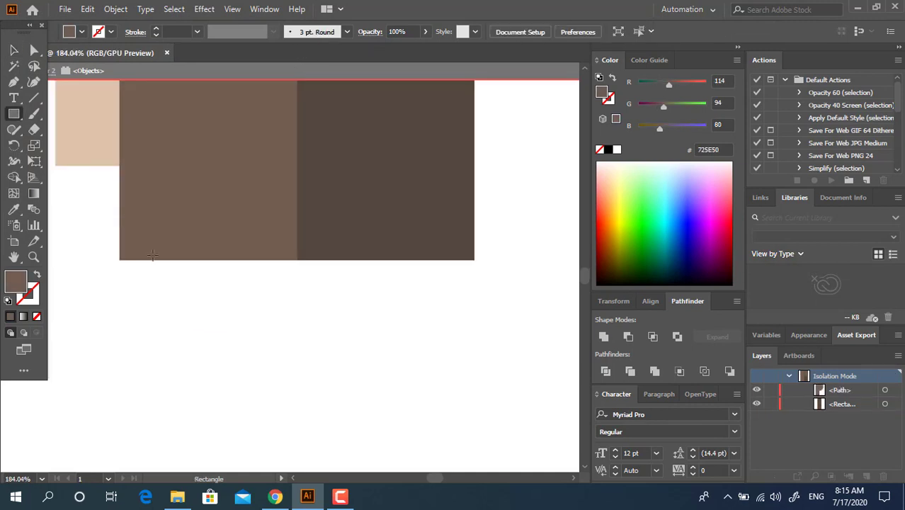
- Draw a small rectangle overlapping the lower edge of the left leg and fill it with 3D3631
{"action": "left_click_drag", "start_coordinate": [147, 250], "coordinate": [205, 291]}
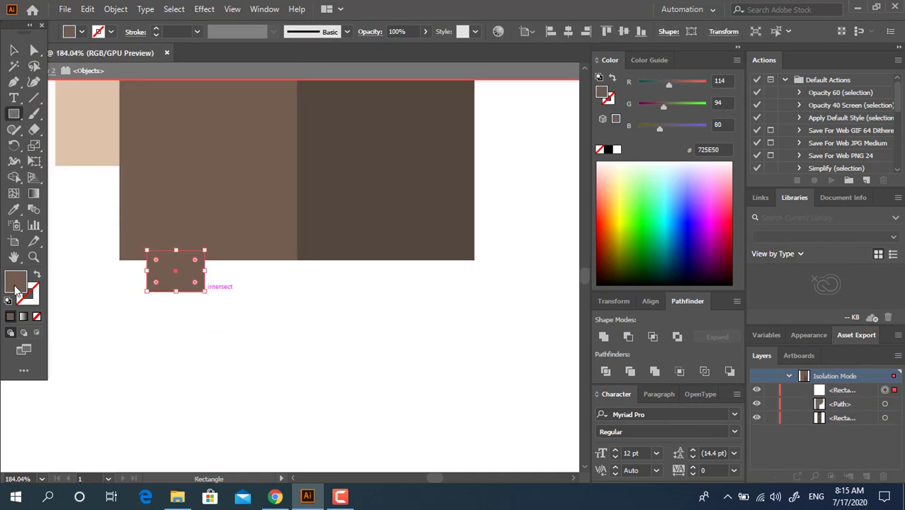
{"action": "double_click", "coordinate": [16, 287]}
{"action": "left_click", "coordinate": [51, 163]}
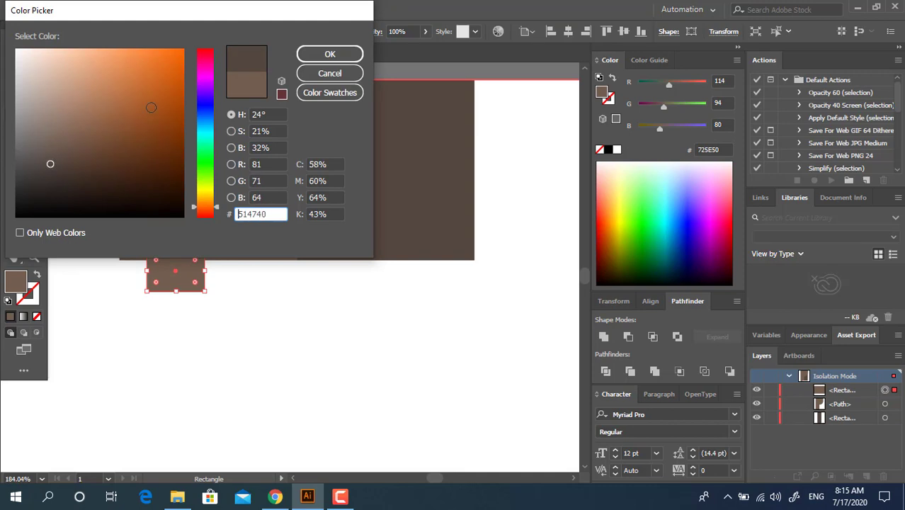
{"action": "left_click", "coordinate": [50, 175]}
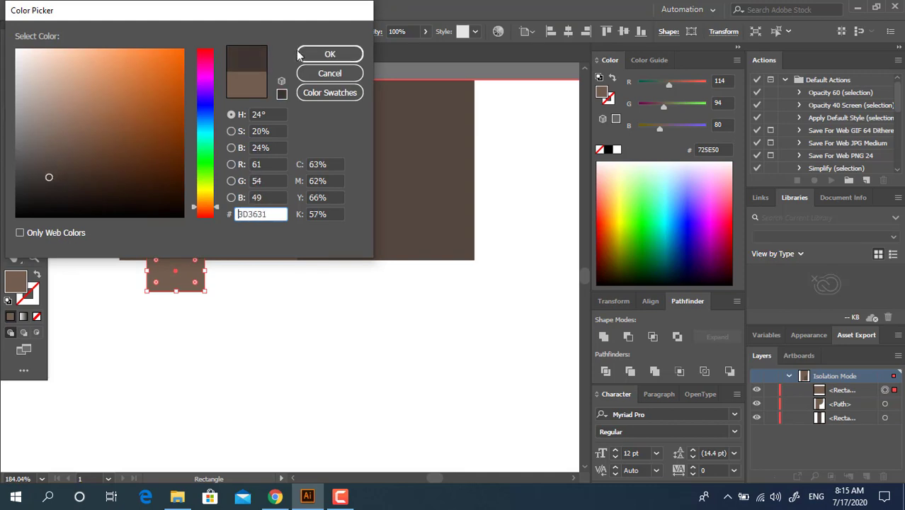
{"action": "left_click", "coordinate": [340, 54]}
- Duplicate the small dark rectangle to the left leg's inner edge and widen the copy, leaving a narrow gap between the two
{"action": "key", "text": "z"}
{"action": "left_click_drag", "start_coordinate": [143, 267], "coordinate": [233, 300]}
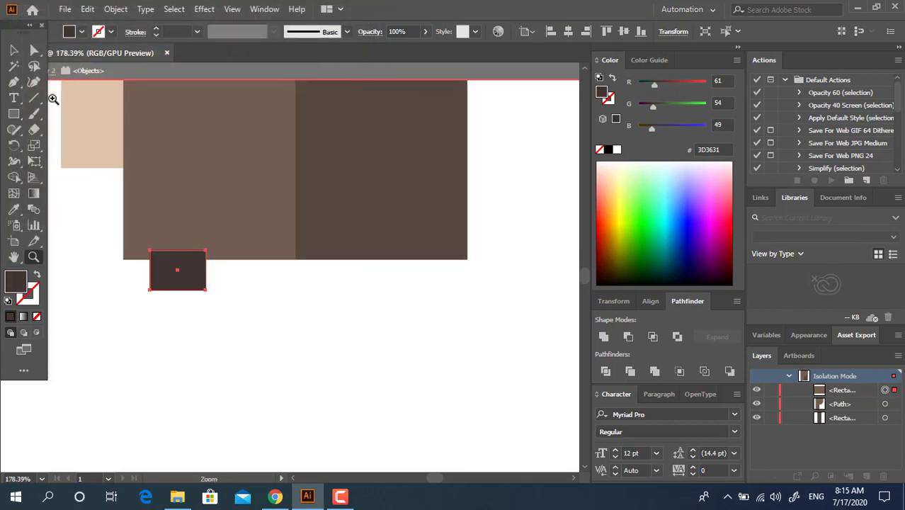
{"action": "left_click", "coordinate": [13, 51]}
{"action": "left_click", "coordinate": [241, 282]}
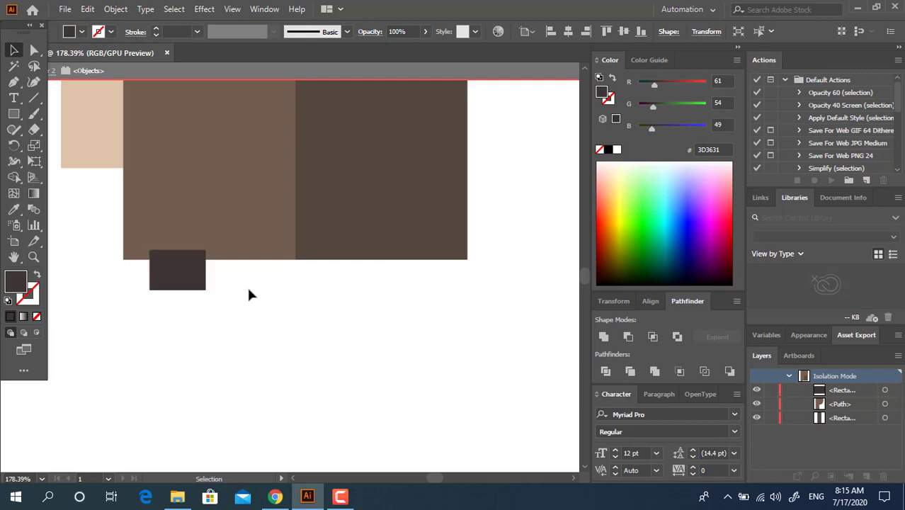
{"action": "left_click", "coordinate": [197, 273]}
{"action": "key", "text": "z"}
{"action": "left_click", "coordinate": [214, 322]}
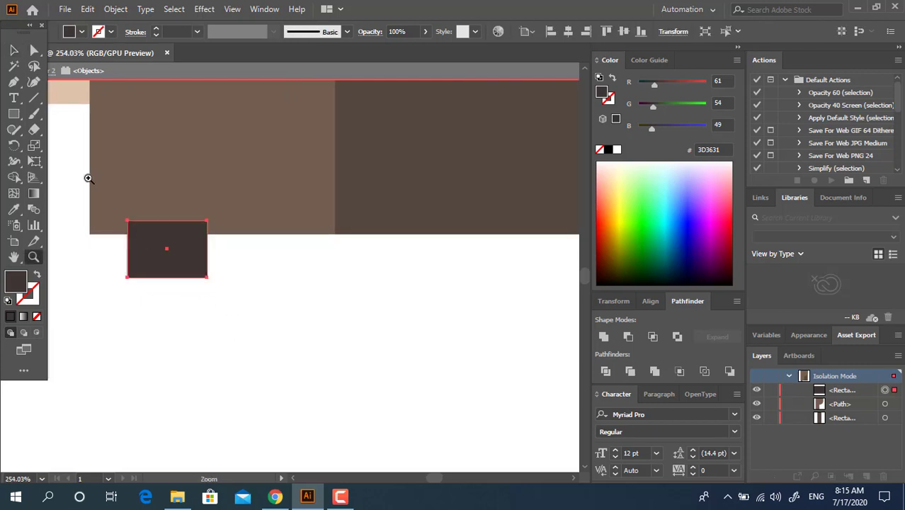
{"action": "left_click", "coordinate": [14, 53]}
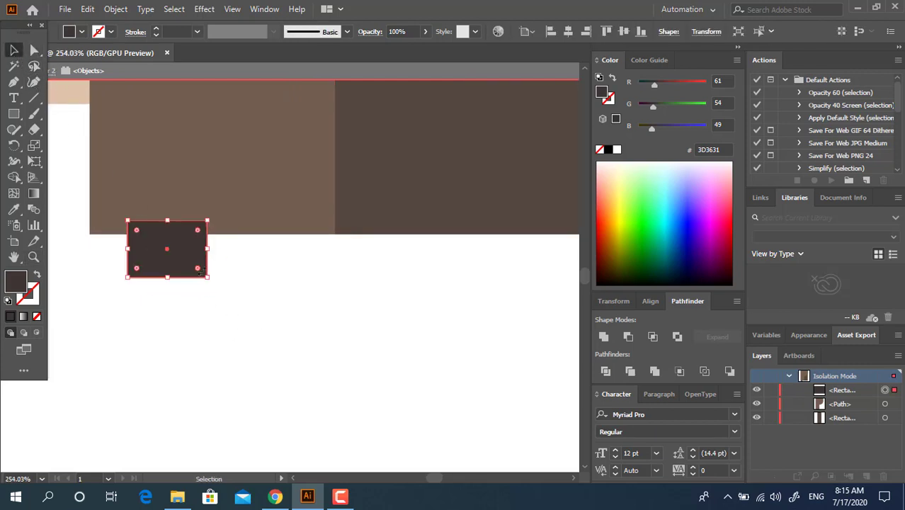
{"action": "left_click_drag", "start_coordinate": [172, 253], "coordinate": [334, 250]}
{"action": "left_click", "coordinate": [337, 338]}
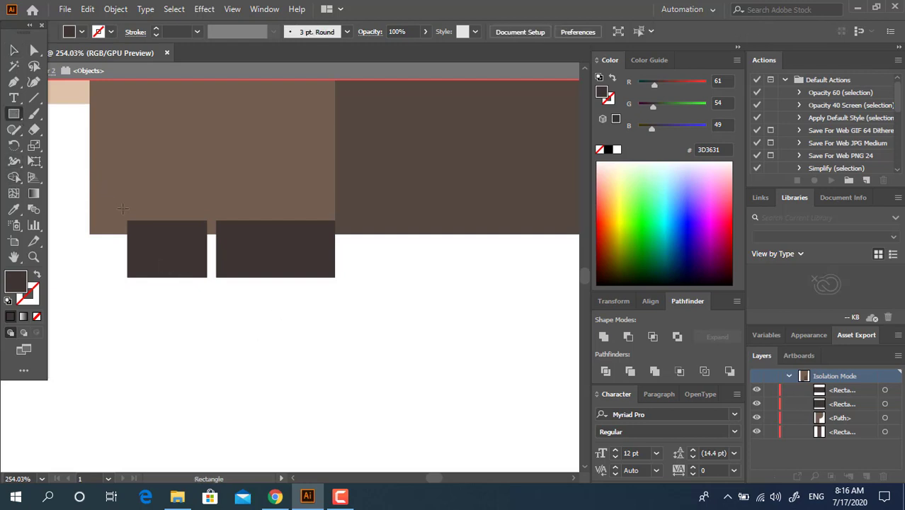
- Unite the two small dark rectangles with a bar drawn across their upper part, and send the combined shape to the back
{"action": "mouse_move", "coordinate": [128, 221]}
{"action": "left_mouse_down"}
{"action": "mouse_move", "coordinate": [254, 248]}
{"action": "mouse_move", "coordinate": [352, 255]}
{"action": "mouse_move", "coordinate": [335, 257]}
{"action": "left_mouse_up"}
{"action": "left_click", "coordinate": [14, 51]}
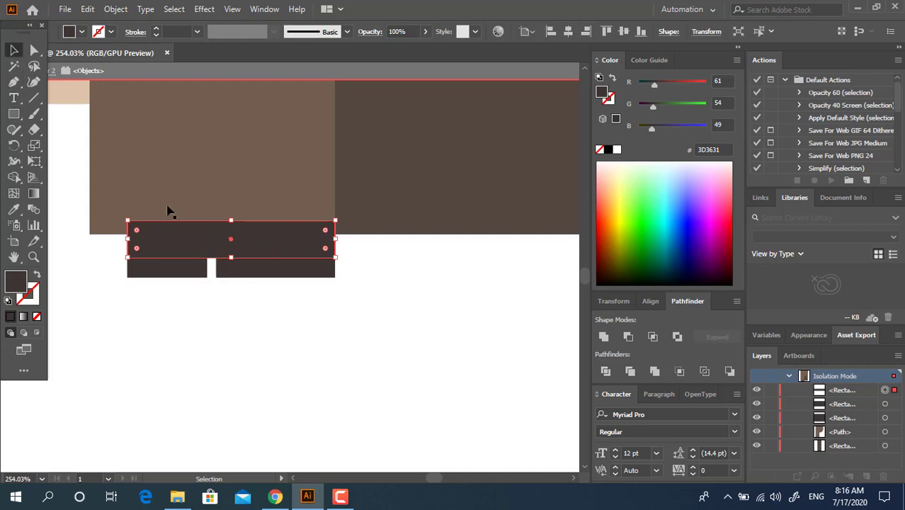
{"action": "left_click_drag", "start_coordinate": [240, 300], "coordinate": [186, 245]}
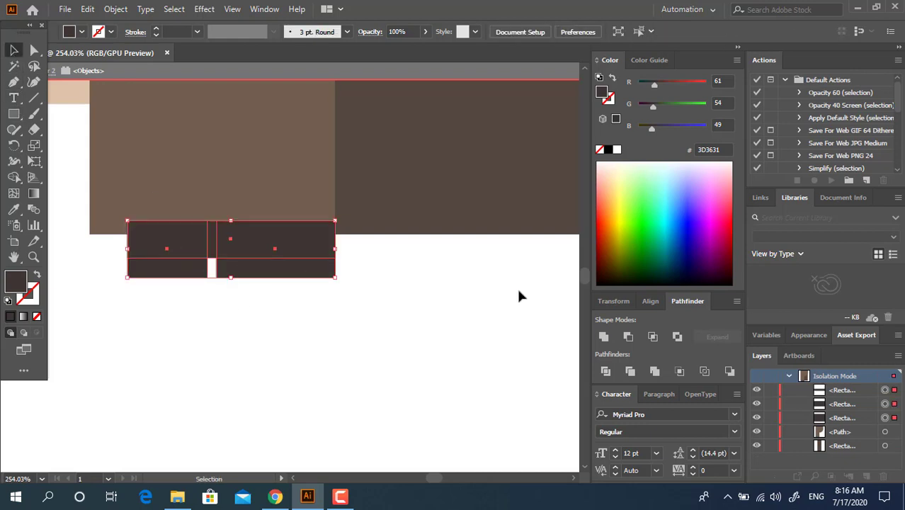
{"action": "left_click", "coordinate": [603, 339]}
{"action": "key", "text": "ctrl+shift+bracketleft"}
{"action": "left_click", "coordinate": [445, 352]}
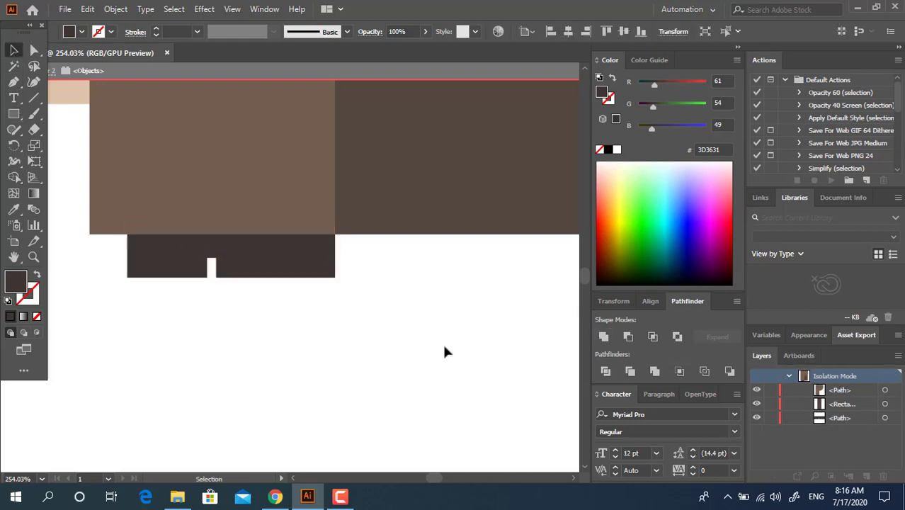
- Duplicate the notched dark shoe beneath the right leg, aligned with its outer edge, and fill the copy with darker 2D2926
{"action": "left_click_drag", "start_coordinate": [446, 340], "coordinate": [338, 363]}
{"action": "left_click_drag", "start_coordinate": [194, 282], "coordinate": [436, 318]}
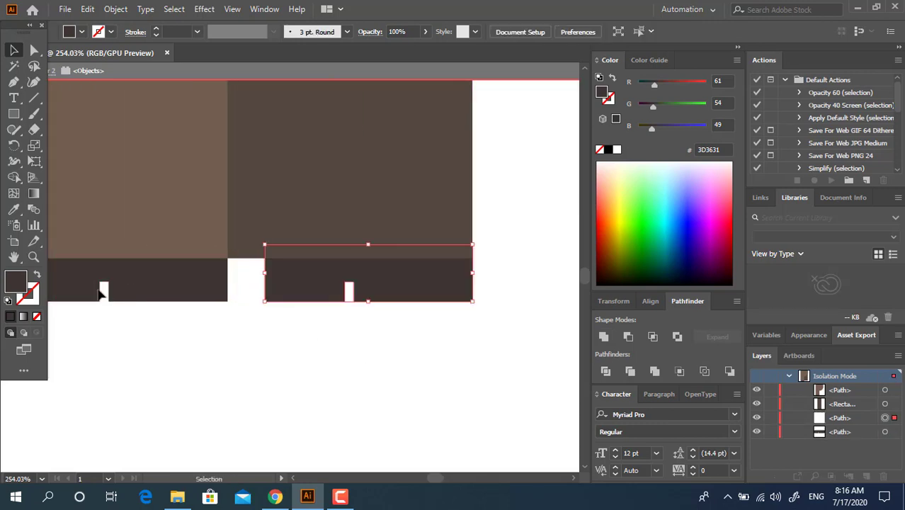
{"action": "double_click", "coordinate": [17, 282]}
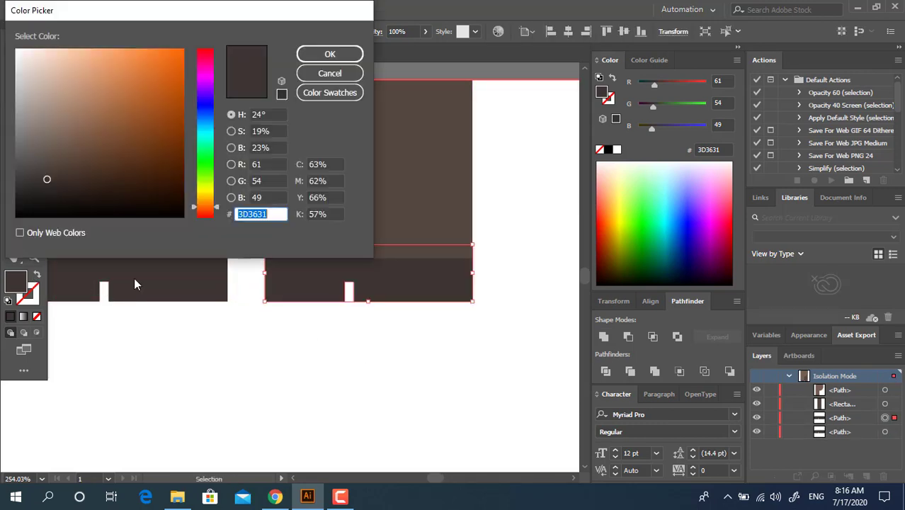
{"action": "left_click", "coordinate": [43, 187]}
{"action": "left_click", "coordinate": [332, 55]}
{"action": "left_click", "coordinate": [396, 345]}
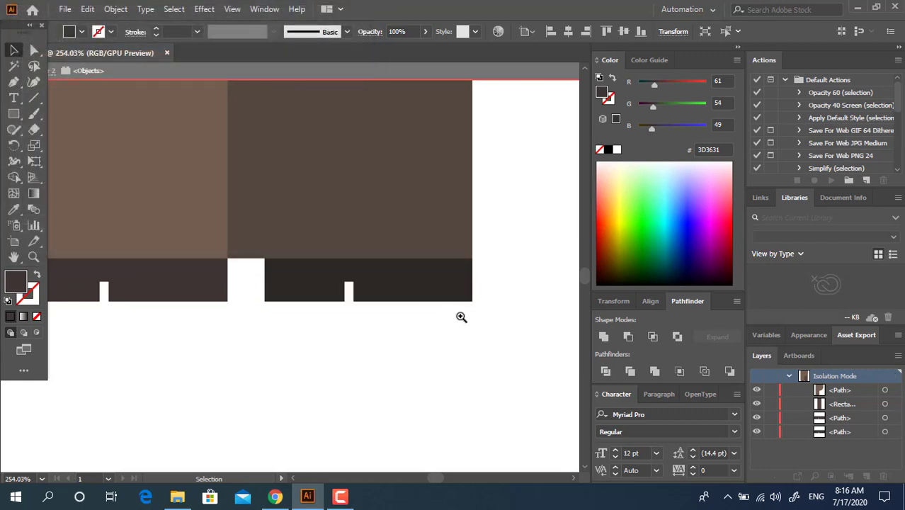
- Draw a thin dark belt rectangle across the lower end of the light blue strip, matching the strip's width
{"action": "left_click_drag", "start_coordinate": [463, 317], "coordinate": [254, 362]}
{"action": "left_click_drag", "start_coordinate": [455, 274], "coordinate": [393, 359]}
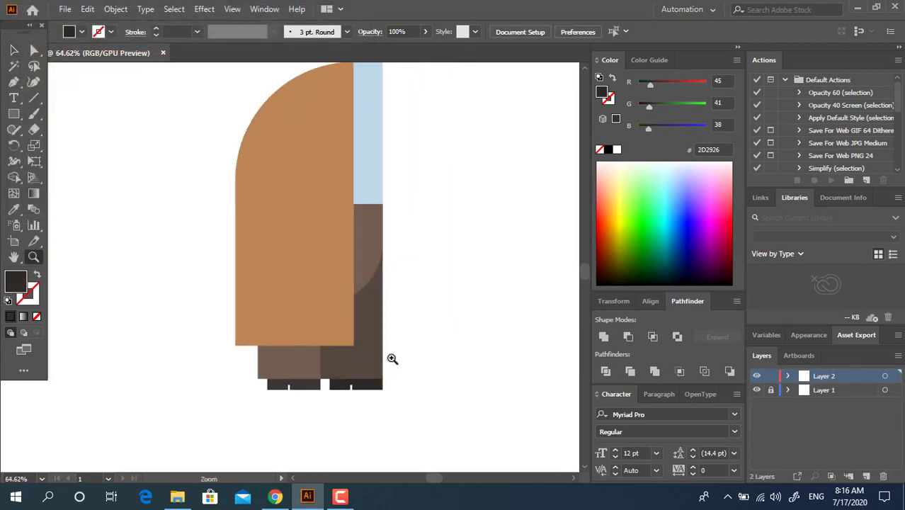
{"action": "left_click_drag", "start_coordinate": [383, 276], "coordinate": [378, 319]}
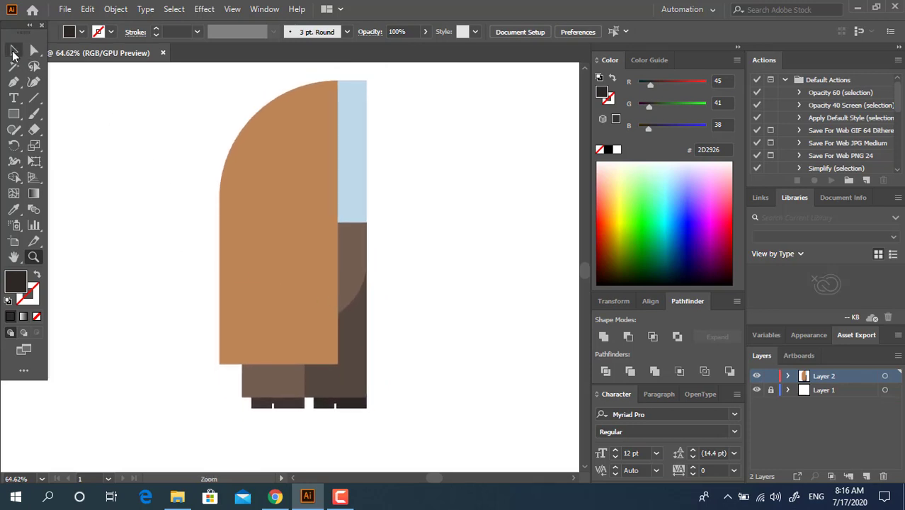
{"action": "key", "text": "z"}
{"action": "left_click_drag", "start_coordinate": [372, 221], "coordinate": [525, 277]}
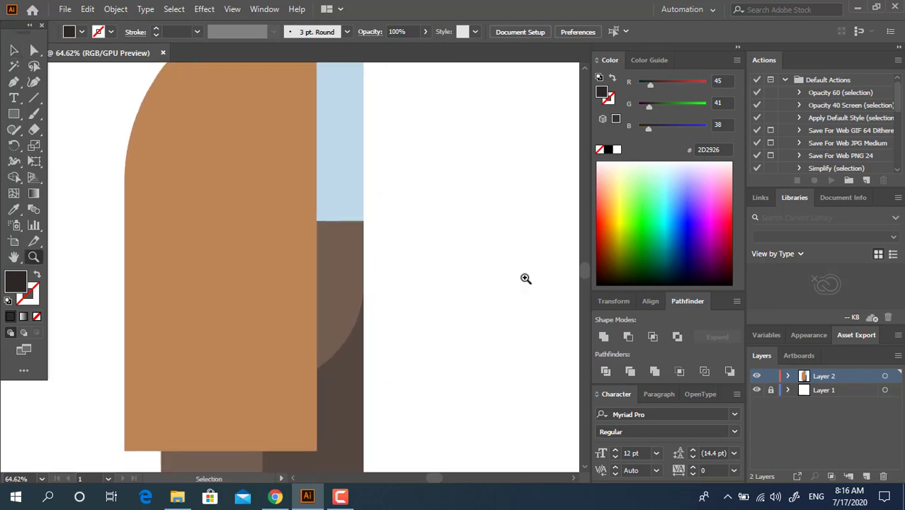
{"action": "left_click", "coordinate": [20, 112]}
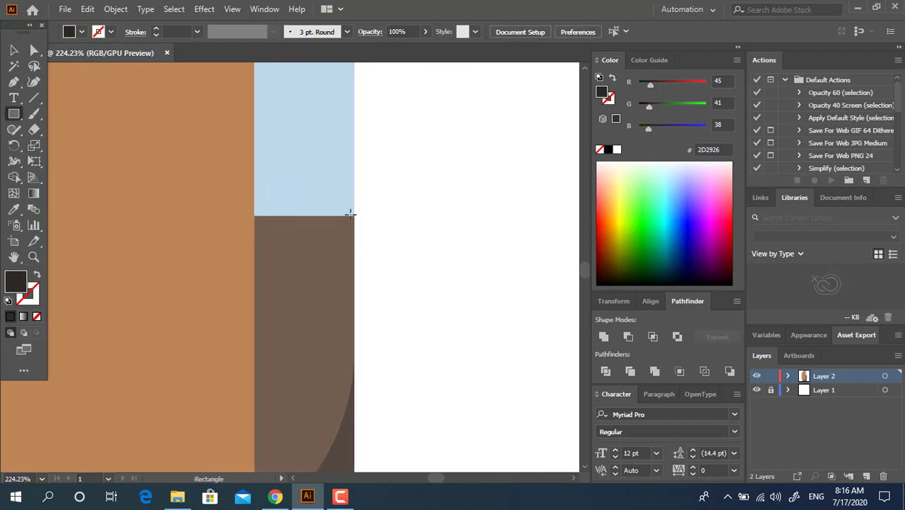
{"action": "left_click_drag", "start_coordinate": [354, 216], "coordinate": [255, 189]}
- Draw a narrow coat-height rectangle along the outer edge of the blue strip and fill it with darker brown 9E6C46
{"action": "key", "text": "z"}
{"action": "left_click_drag", "start_coordinate": [374, 199], "coordinate": [75, 252]}
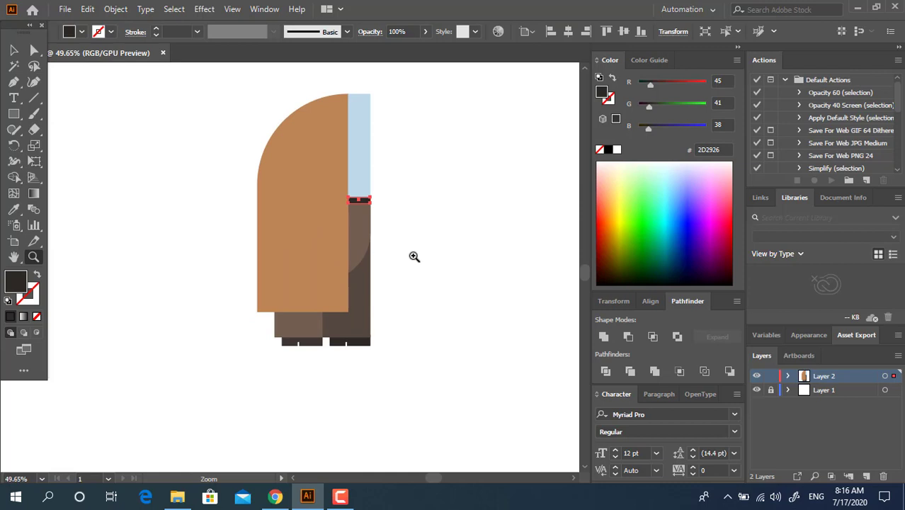
{"action": "left_click_drag", "start_coordinate": [383, 214], "coordinate": [403, 261]}
{"action": "key", "text": "space"}
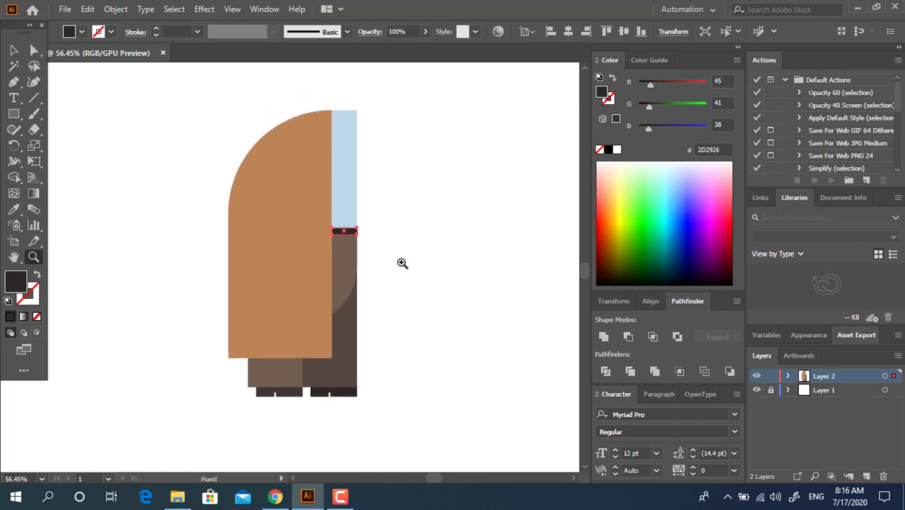
{"action": "left_click", "coordinate": [17, 114]}
{"action": "left_click_drag", "start_coordinate": [359, 110], "coordinate": [372, 358]}
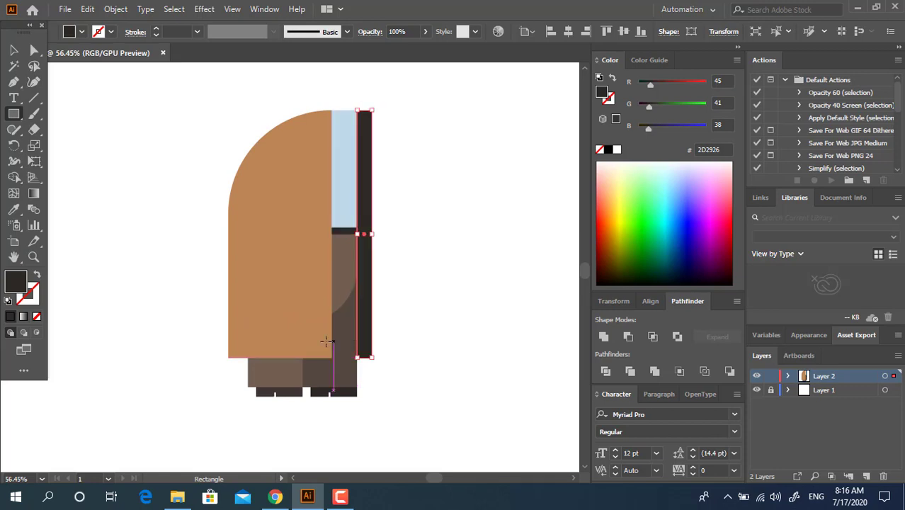
{"action": "left_click", "coordinate": [13, 209]}
{"action": "left_click", "coordinate": [303, 318]}
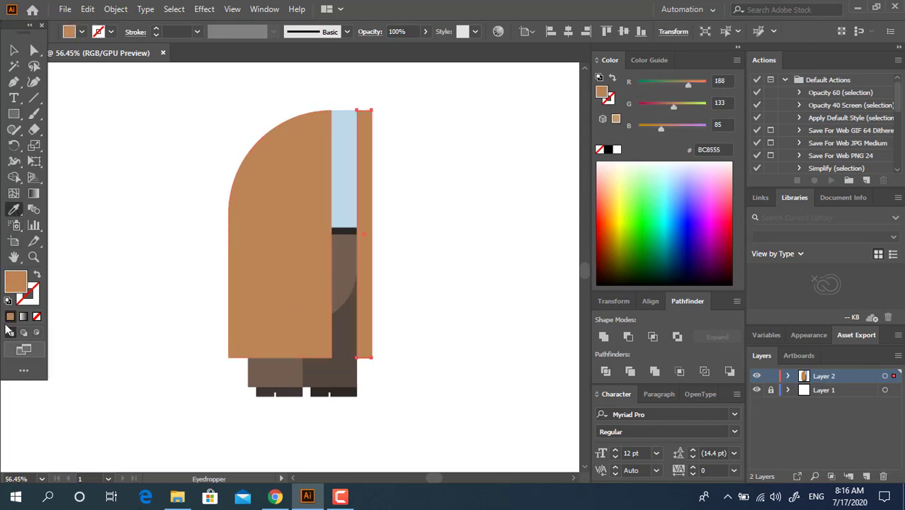
{"action": "double_click", "coordinate": [10, 282]}
{"action": "left_click_drag", "start_coordinate": [112, 106], "coordinate": [109, 113]}
{"action": "left_click", "coordinate": [335, 54]}
- Draw a flat 9E6C46 ellipse about 275 by 40 px under the coat hem, and tuck it behind everything with its lower curve showing
{"action": "key", "text": "z"}
{"action": "left_click_drag", "start_coordinate": [358, 393], "coordinate": [433, 418]}
{"action": "left_click_drag", "start_coordinate": [16, 119], "coordinate": [51, 149]}
{"action": "left_click_drag", "start_coordinate": [165, 340], "coordinate": [380, 370]}
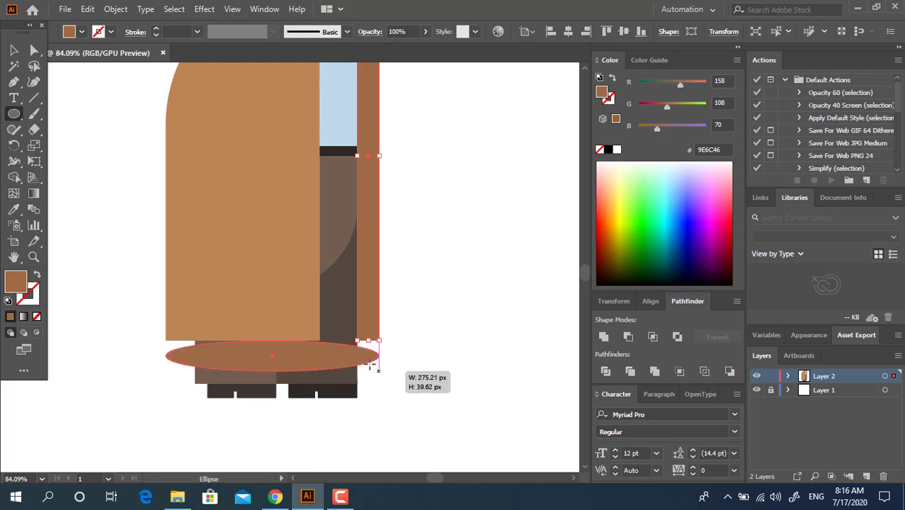
{"action": "left_click", "coordinate": [12, 53]}
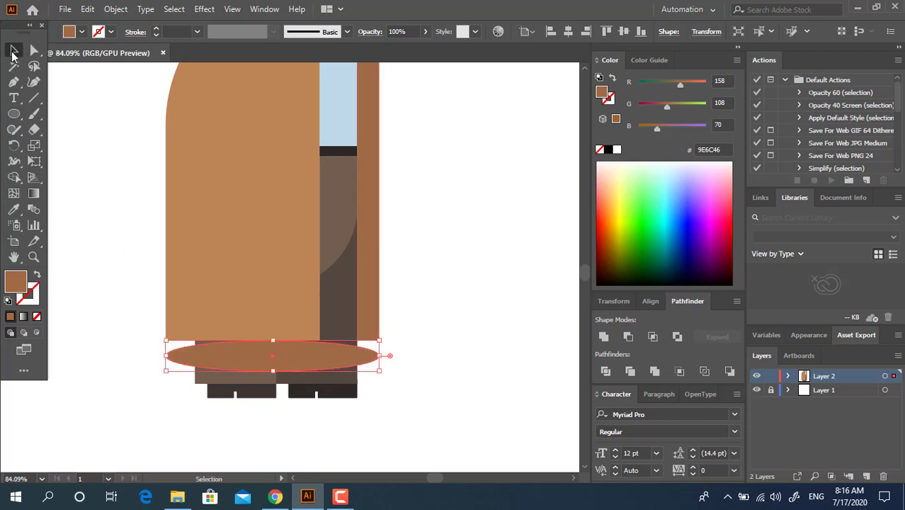
{"action": "key", "text": "ctrl+shift+["}
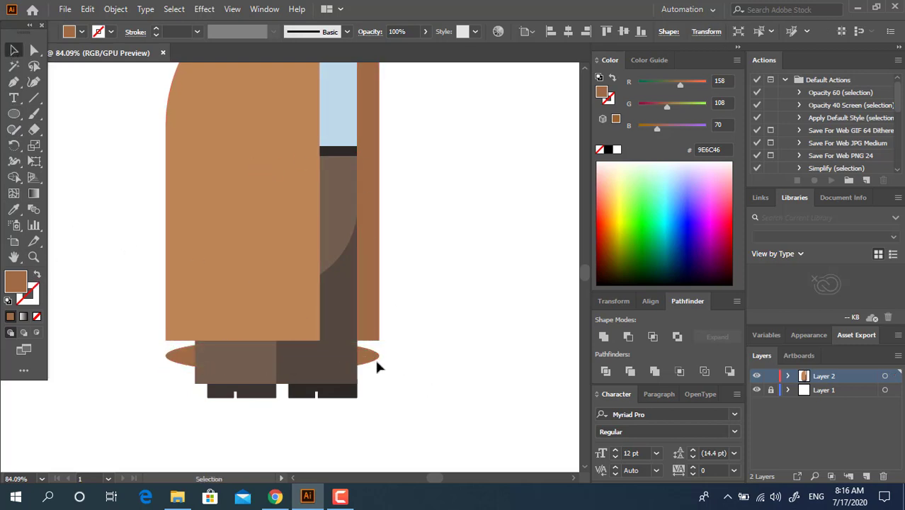
{"action": "left_click_drag", "start_coordinate": [375, 358], "coordinate": [372, 347]}
{"action": "left_click", "coordinate": [431, 380]}
- Round the upper outer corner of the narrow dark brown coat strip
{"action": "key", "text": "z"}
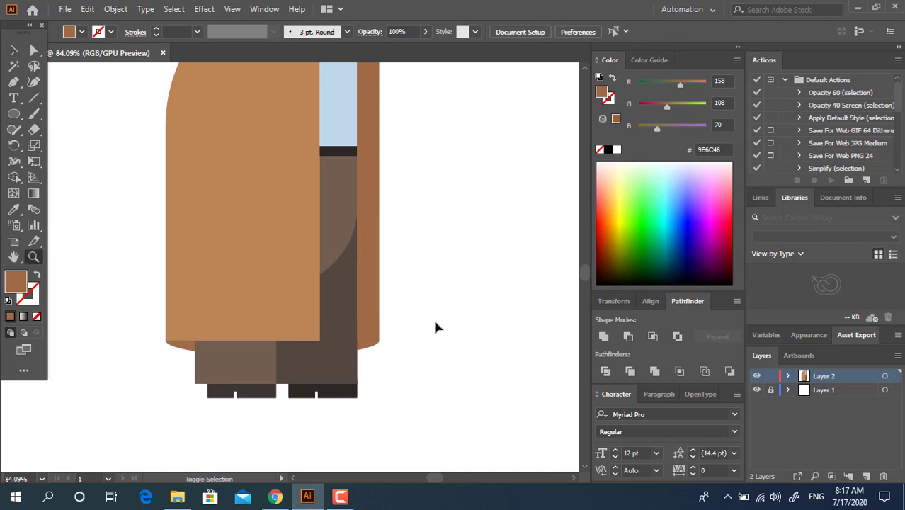
{"action": "left_click_drag", "start_coordinate": [479, 360], "coordinate": [367, 367]}
{"action": "key", "text": "space"}
{"action": "left_click_drag", "start_coordinate": [407, 274], "coordinate": [344, 310]}
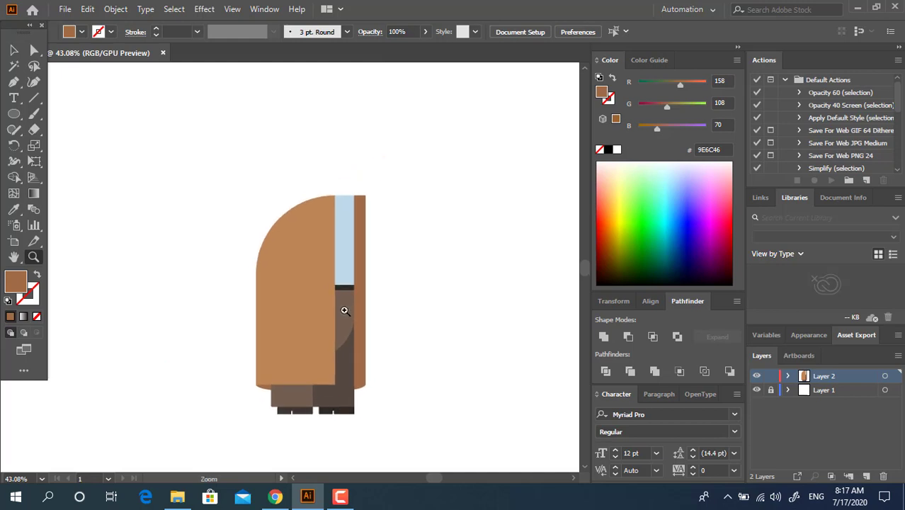
{"action": "left_click_drag", "start_coordinate": [373, 253], "coordinate": [418, 293]}
{"action": "left_click", "coordinate": [360, 227]}
{"action": "key", "text": "a"}
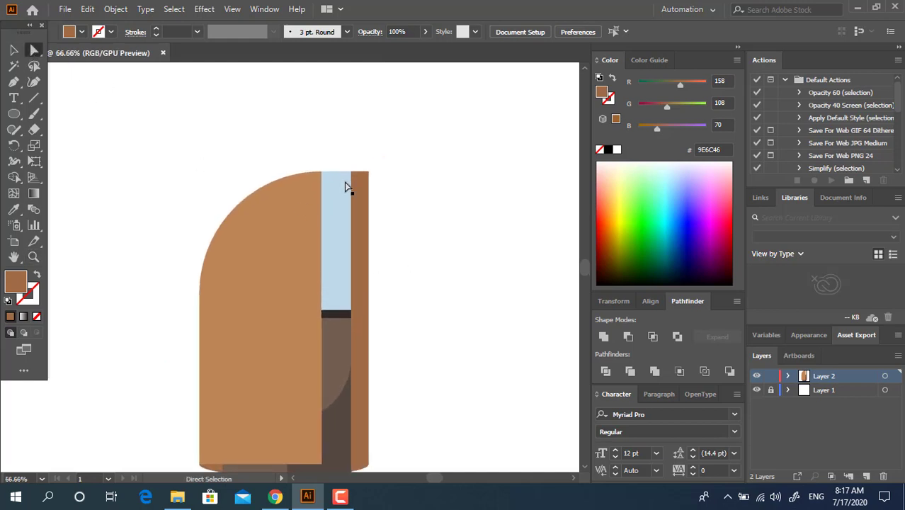
{"action": "left_click", "coordinate": [364, 179]}
{"action": "left_click_drag", "start_coordinate": [353, 193], "coordinate": [354, 269]}
{"action": "left_click", "coordinate": [439, 224]}
- Draw a tall head rectangle overlapping the upper end of the blue strip at the same width, and fill it with F4BE9A
{"action": "key", "text": "z"}
{"action": "left_click_drag", "start_coordinate": [439, 225], "coordinate": [501, 284]}
{"action": "left_click_drag", "start_coordinate": [367, 214], "coordinate": [452, 331]}
{"action": "left_click_drag", "start_coordinate": [16, 114], "coordinate": [80, 113]}
{"action": "left_click_drag", "start_coordinate": [373, 267], "coordinate": [333, 121]}
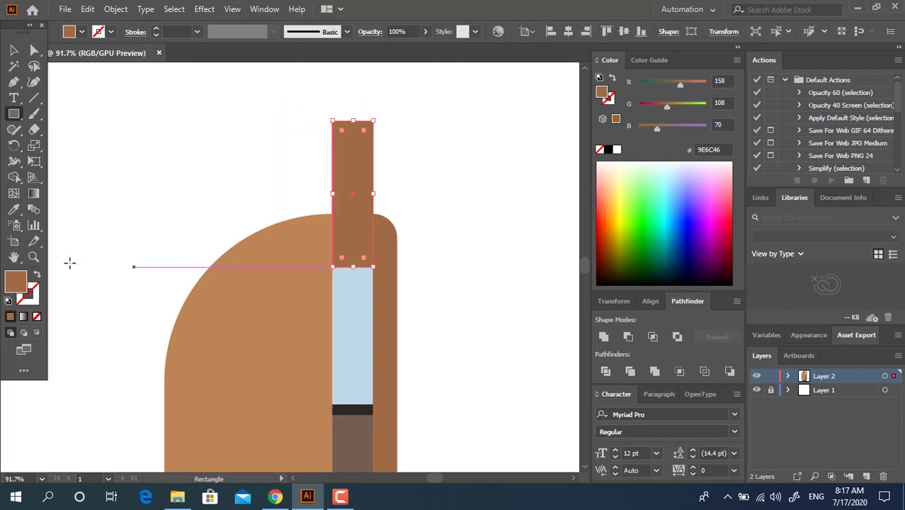
{"action": "double_click", "coordinate": [15, 282]}
{"action": "left_click", "coordinate": [80, 54]}
{"action": "left_click", "coordinate": [332, 56]}
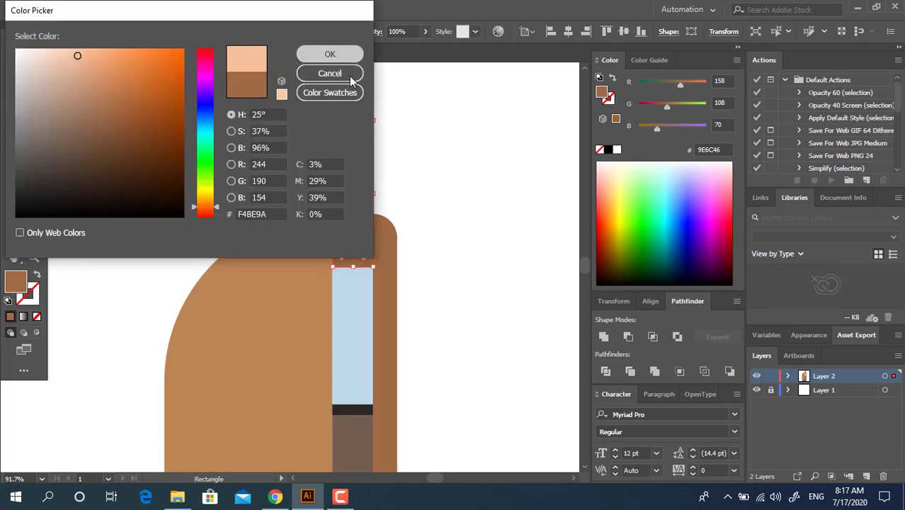
- Fully round all corners of the skin-coloured head rectangle into a capsule
{"action": "left_click", "coordinate": [34, 51]}
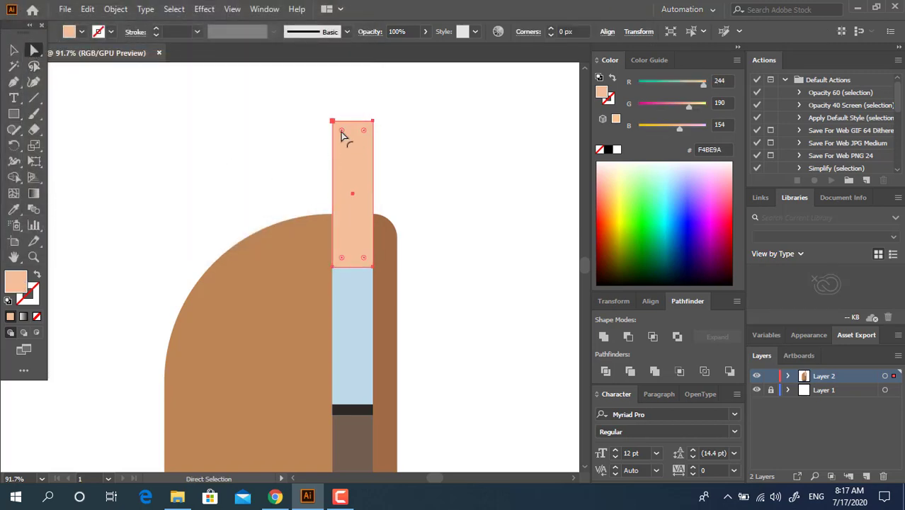
{"action": "left_click_drag", "start_coordinate": [342, 131], "coordinate": [377, 228]}
- Widen the dark brown coat strip inward across the blue strip until it meets the lighter coat panel's straight edge
{"action": "key", "text": "z"}
{"action": "left_click_drag", "start_coordinate": [385, 192], "coordinate": [372, 252]}
{"action": "left_click_drag", "start_coordinate": [412, 278], "coordinate": [368, 204]}
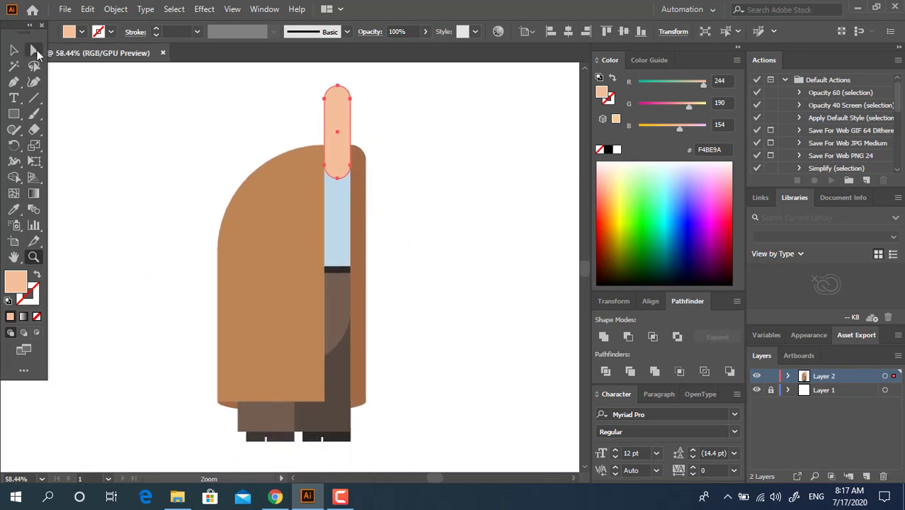
{"action": "left_click", "coordinate": [34, 51]}
{"action": "left_click", "coordinate": [353, 259]}
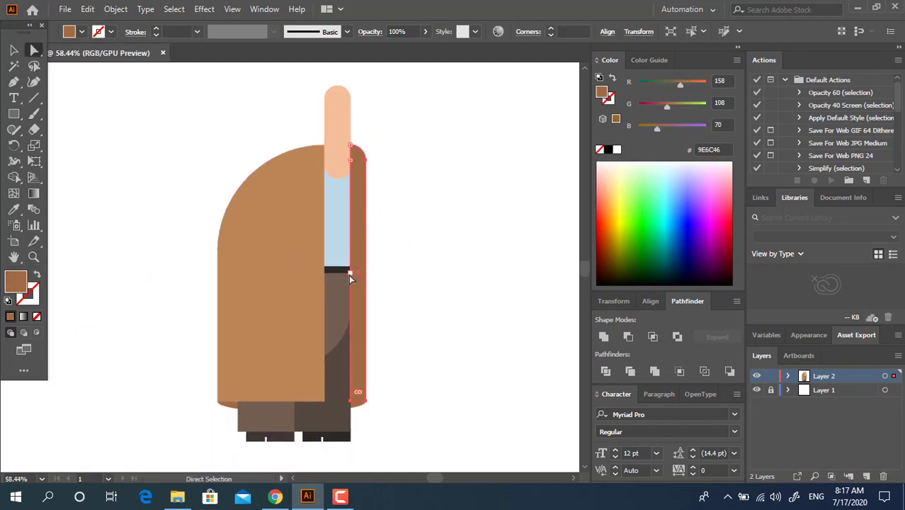
{"action": "left_click_drag", "start_coordinate": [350, 273], "coordinate": [325, 275]}
{"action": "key", "text": "ctrl+z"}
{"action": "left_click", "coordinate": [14, 50]}
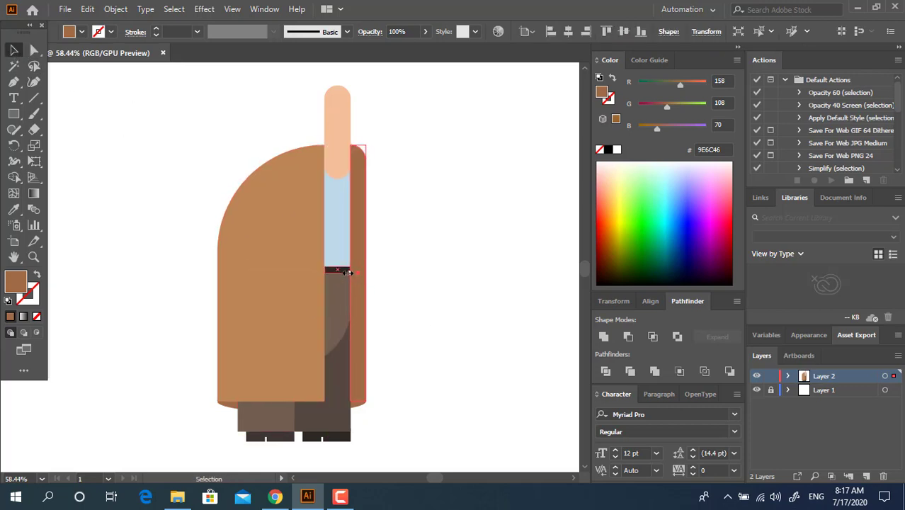
{"action": "left_click_drag", "start_coordinate": [349, 272], "coordinate": [326, 290]}
- Increase the rounding of the widened coat strip's upper outer corner and send the strip to the back
{"action": "key", "text": "a"}
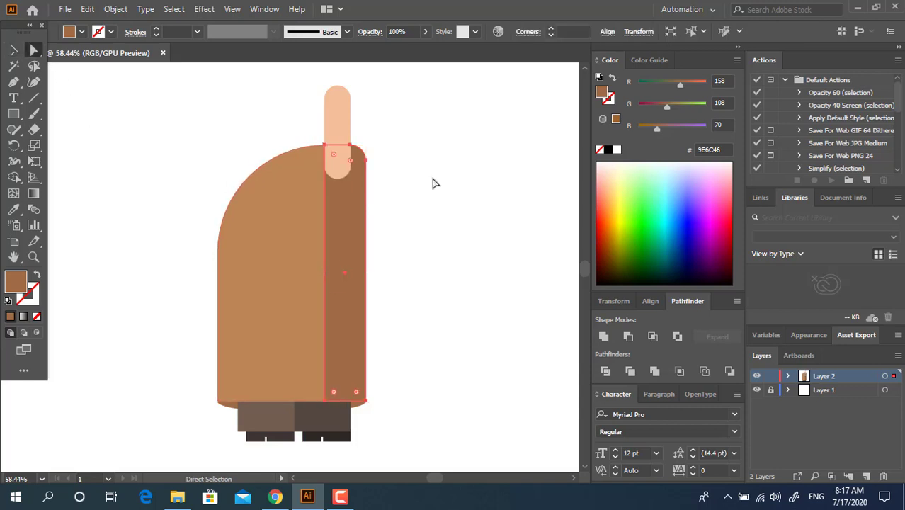
{"action": "left_click_drag", "start_coordinate": [351, 160], "coordinate": [295, 245]}
{"action": "left_click", "coordinate": [15, 53]}
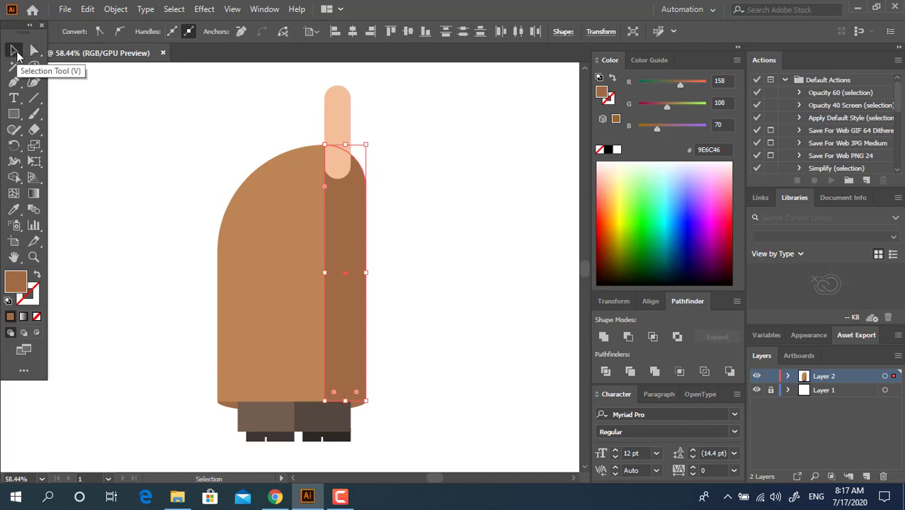
{"action": "key", "text": "ctrl+shift+["}
{"action": "left_click", "coordinate": [415, 325]}
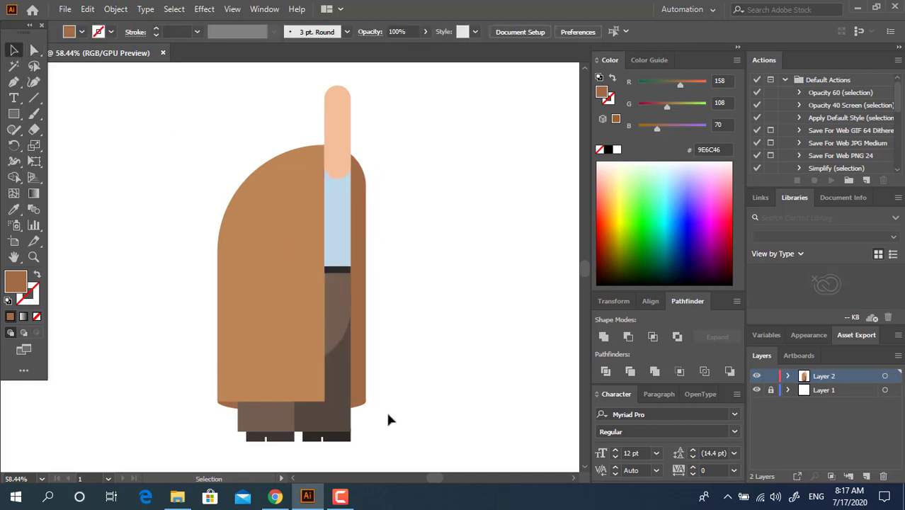
- Draw a tiny upright eye rectangle in the middle of the head and fill it with the left shoe's 3D3631
{"action": "key", "text": "z"}
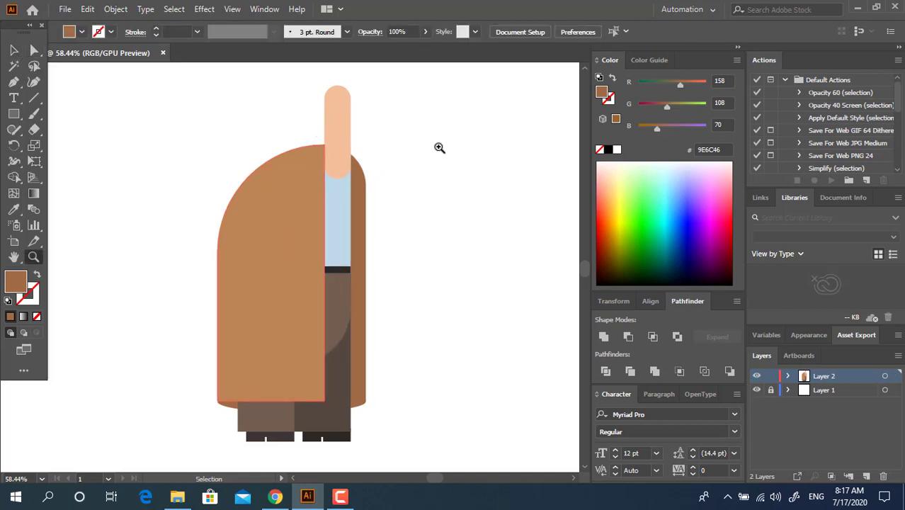
{"action": "left_click_drag", "start_coordinate": [337, 116], "coordinate": [366, 221]}
{"action": "left_click_drag", "start_coordinate": [336, 195], "coordinate": [531, 211]}
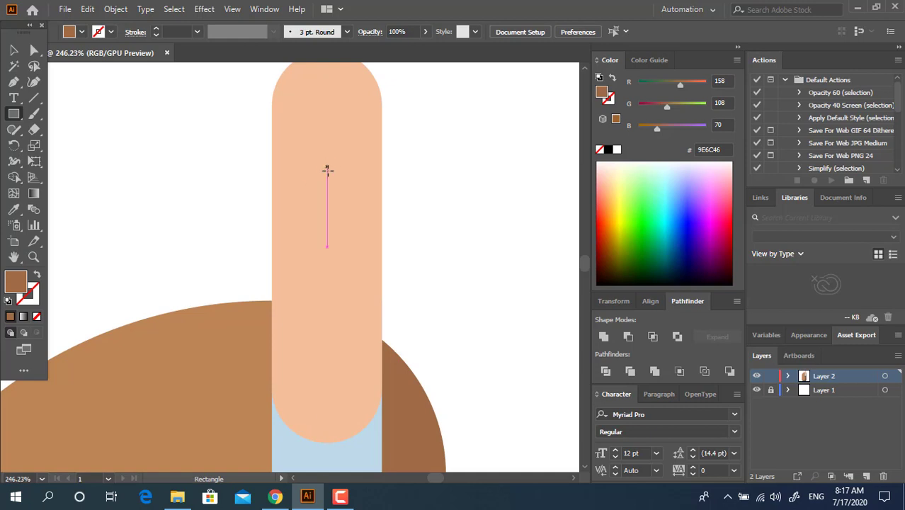
{"action": "mouse_move", "coordinate": [328, 168]}
{"action": "left_mouse_down"}
{"action": "mouse_move", "coordinate": [336, 203]}
{"action": "mouse_move", "coordinate": [339, 188]}
{"action": "left_mouse_up"}
{"action": "key", "text": "z"}
{"action": "mouse_move", "coordinate": [379, 170]}
{"action": "left_mouse_down"}
{"action": "mouse_move", "coordinate": [41, 210]}
{"action": "mouse_move", "coordinate": [73, 223]}
{"action": "left_mouse_up"}
{"action": "left_click", "coordinate": [15, 211]}
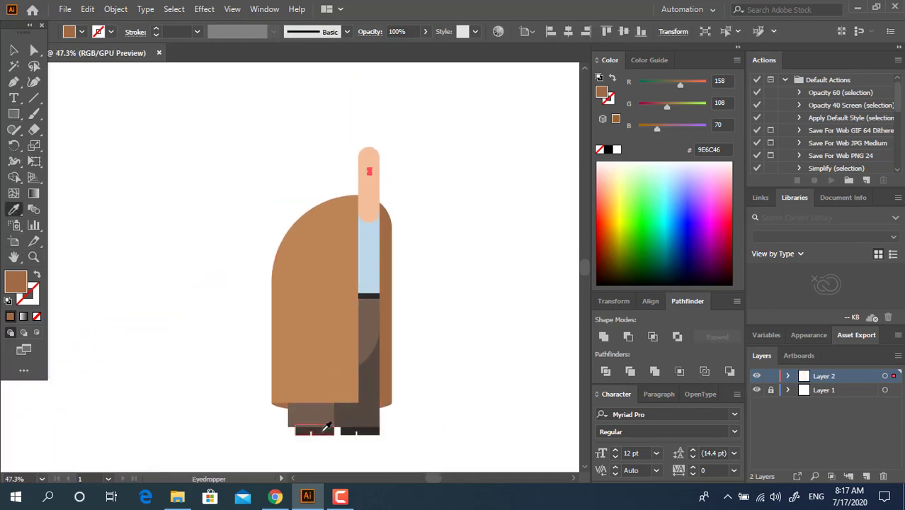
{"action": "left_click", "coordinate": [327, 427]}
- Fully round the eye rectangle's corners to a radius of about 2.52 px and apply Unite to the shape
{"action": "key", "text": "z"}
{"action": "left_click_drag", "start_coordinate": [382, 166], "coordinate": [420, 175]}
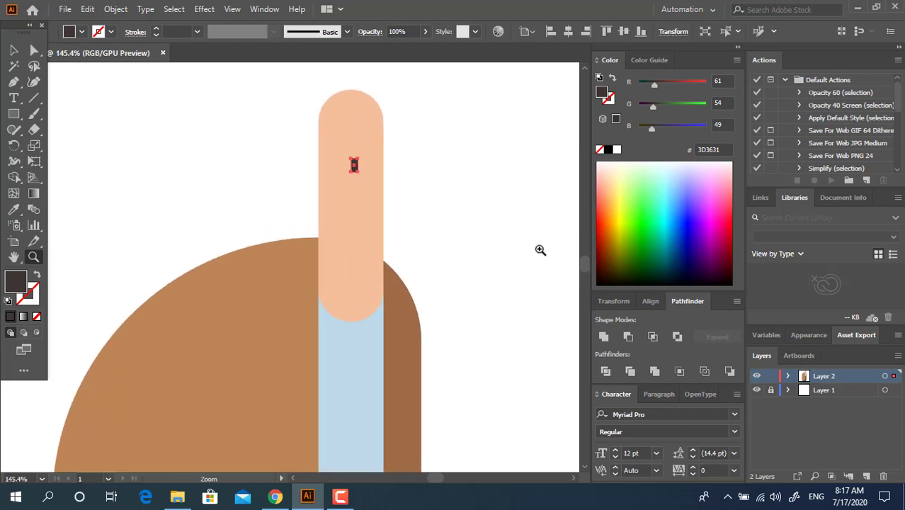
{"action": "left_click", "coordinate": [462, 195]}
{"action": "left_click_drag", "start_coordinate": [353, 322], "coordinate": [377, 323]}
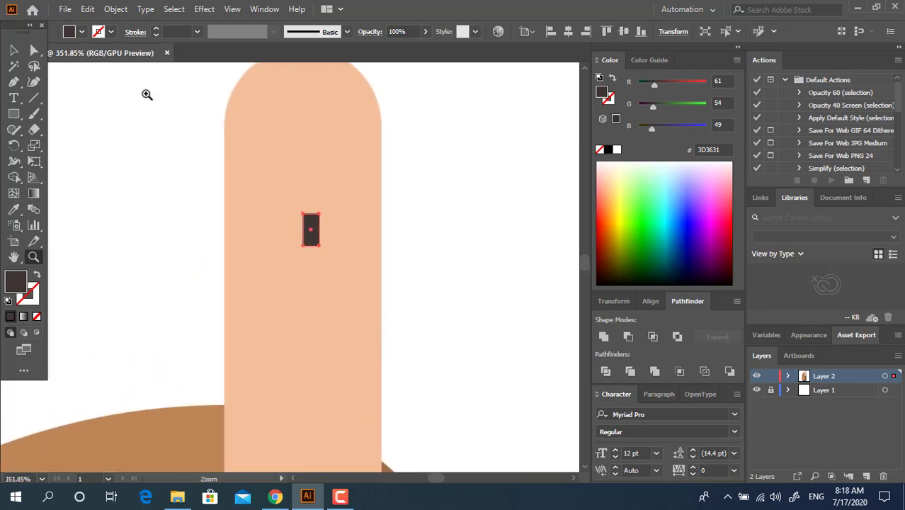
{"action": "left_click", "coordinate": [36, 51]}
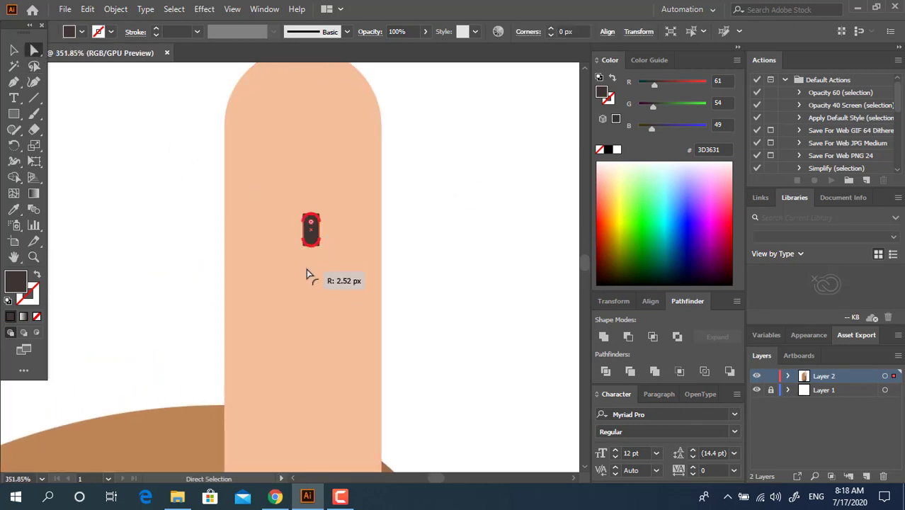
{"action": "left_click_drag", "start_coordinate": [307, 269], "coordinate": [306, 274]}
{"action": "left_click", "coordinate": [15, 52]}
{"action": "left_click", "coordinate": [604, 341]}
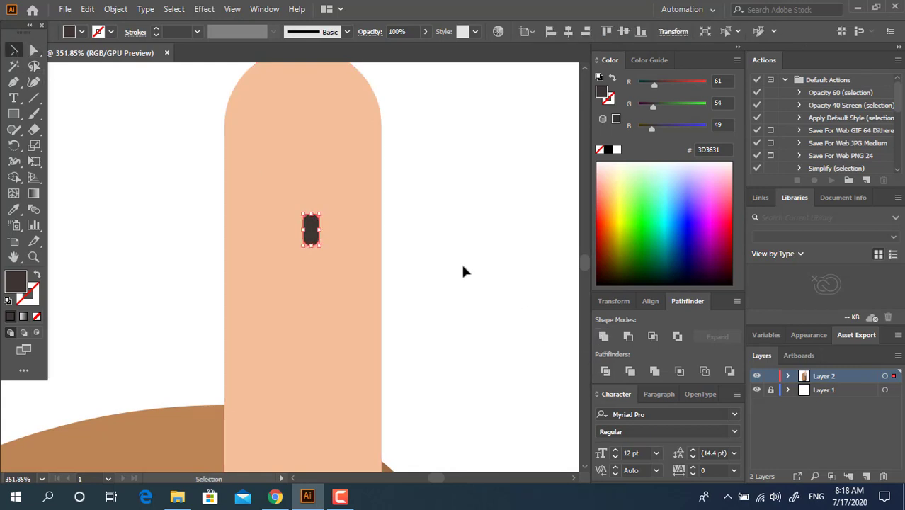
- Duplicate the eye horizontally toward the head's right edge, level with the original
{"action": "left_click", "coordinate": [463, 267]}
{"action": "left_click_drag", "start_coordinate": [315, 235], "coordinate": [360, 239]}
{"action": "left_click", "coordinate": [416, 262]}
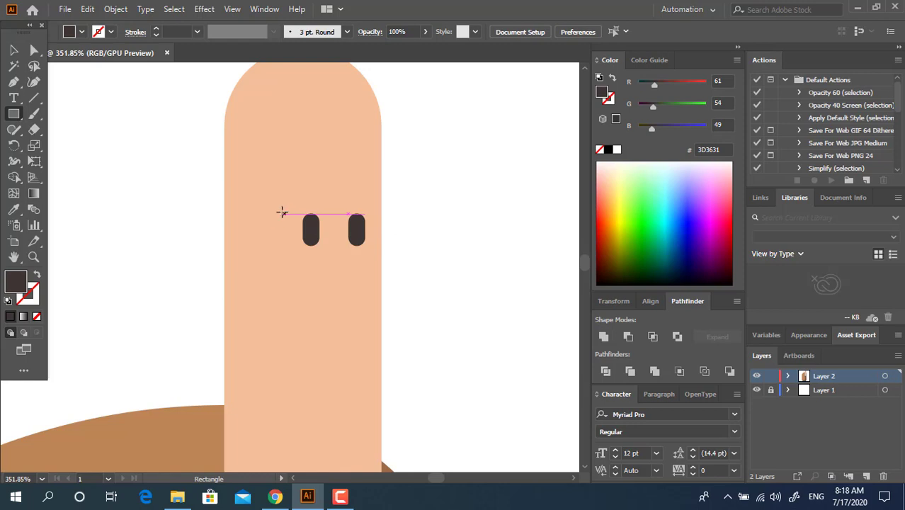
- Draw a thin 3D3631 bar resting on the tops of both eyes and reaching the head's right edge
{"action": "left_click_drag", "start_coordinate": [282, 213], "coordinate": [383, 199]}
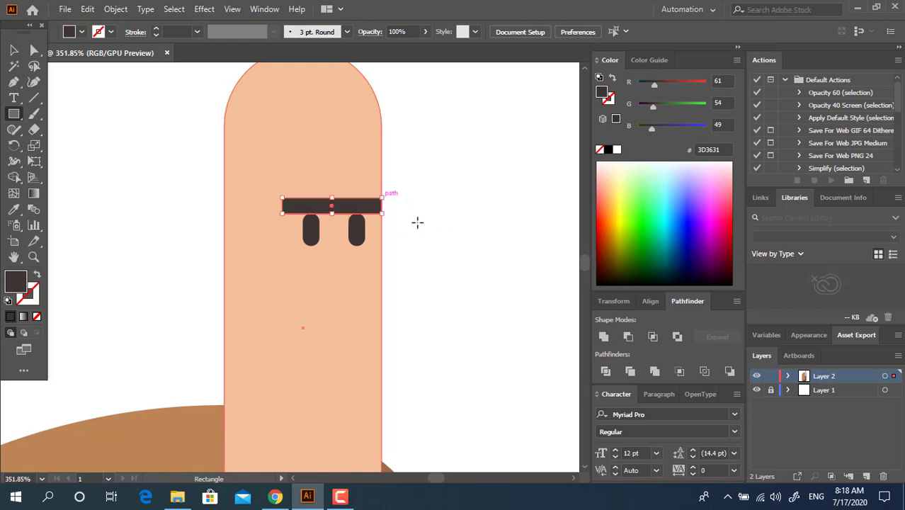
- Move the dark brow bar down so it covers the upper half of both eyes
{"action": "key", "text": "z"}
{"action": "left_click_drag", "start_coordinate": [434, 226], "coordinate": [552, 323]}
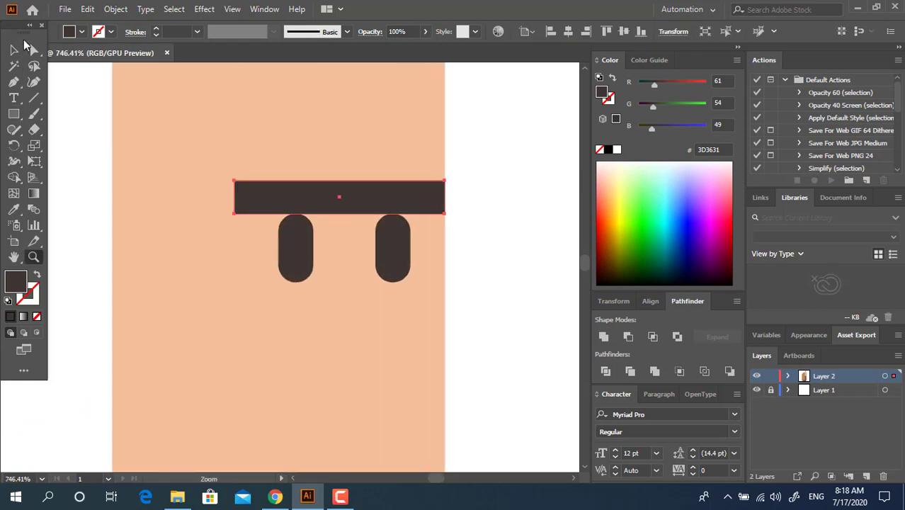
{"action": "left_click", "coordinate": [14, 49]}
{"action": "left_click_drag", "start_coordinate": [384, 192], "coordinate": [383, 226]}
{"action": "left_click", "coordinate": [481, 257]}
- Draw a tall upright arm rectangle in the middle of the coat's wide front panel and fill it with E5B693
{"action": "key", "text": "z"}
{"action": "left_click_drag", "start_coordinate": [485, 230], "coordinate": [331, 213]}
{"action": "left_click_drag", "start_coordinate": [429, 221], "coordinate": [362, 256]}
{"action": "left_click_drag", "start_coordinate": [449, 298], "coordinate": [422, 235]}
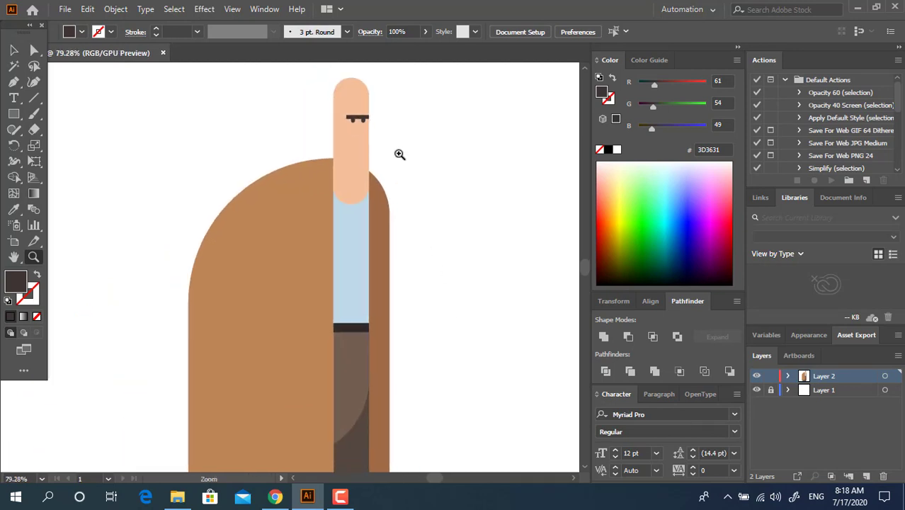
{"action": "left_click_drag", "start_coordinate": [433, 160], "coordinate": [413, 169]}
{"action": "left_click_drag", "start_coordinate": [437, 229], "coordinate": [435, 134]}
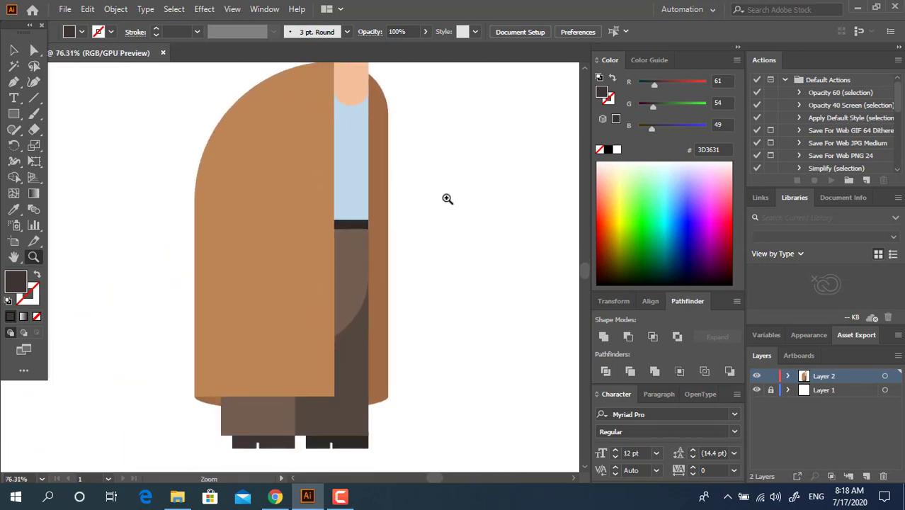
{"action": "left_click_drag", "start_coordinate": [444, 201], "coordinate": [372, 224]}
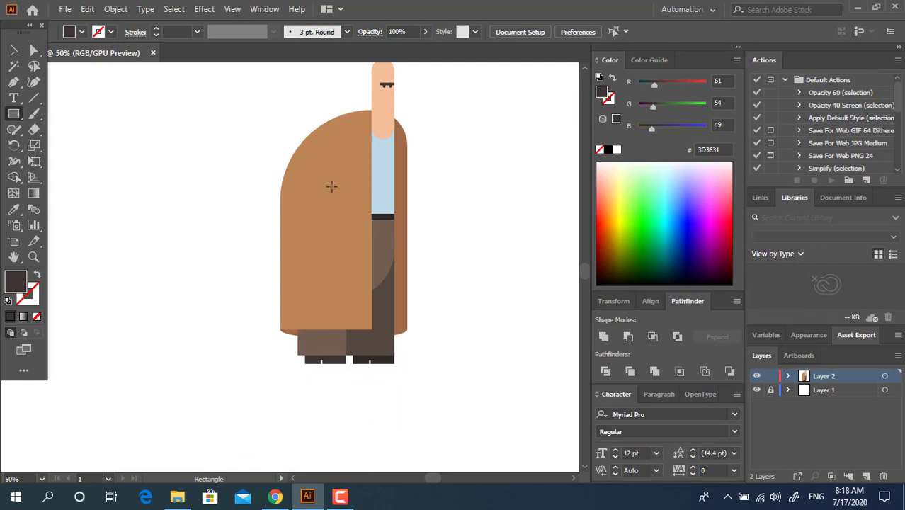
{"action": "mouse_move", "coordinate": [305, 174]}
{"action": "left_mouse_down"}
{"action": "mouse_move", "coordinate": [334, 246]}
{"action": "mouse_move", "coordinate": [337, 287]}
{"action": "left_mouse_up"}
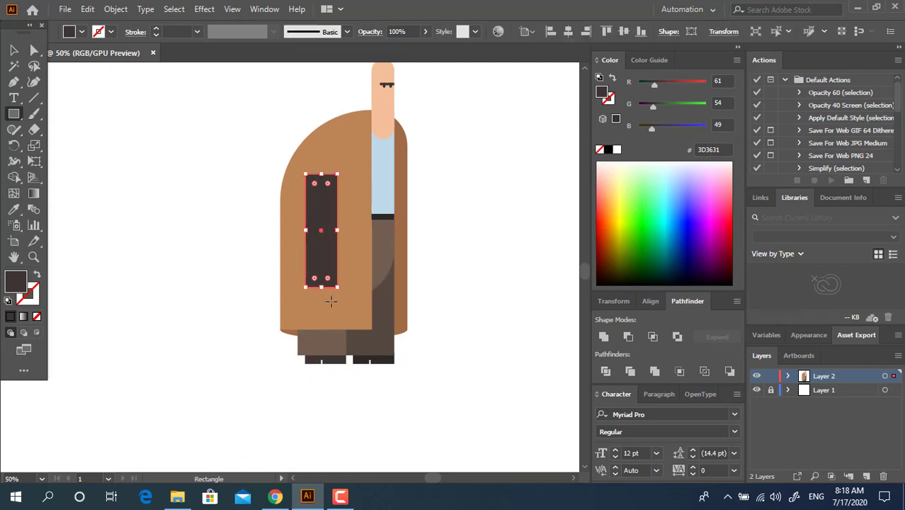
{"action": "left_click", "coordinate": [14, 209]}
{"action": "left_click", "coordinate": [356, 315]}
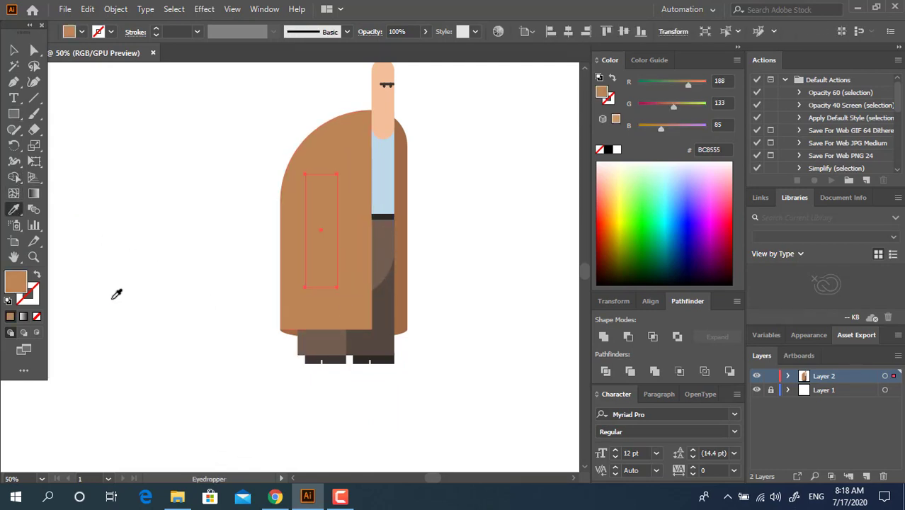
{"action": "double_click", "coordinate": [20, 286]}
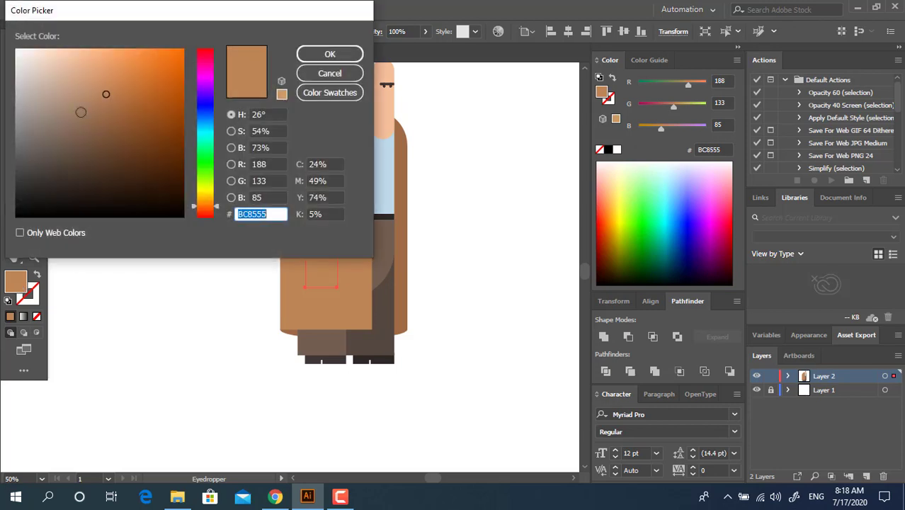
{"action": "left_click", "coordinate": [77, 64]}
{"action": "left_click", "coordinate": [329, 54]}
- Fully round the arm rectangle's two top corners and apply Unite to the shape
{"action": "key", "text": "z"}
{"action": "left_click_drag", "start_coordinate": [332, 213], "coordinate": [400, 246]}
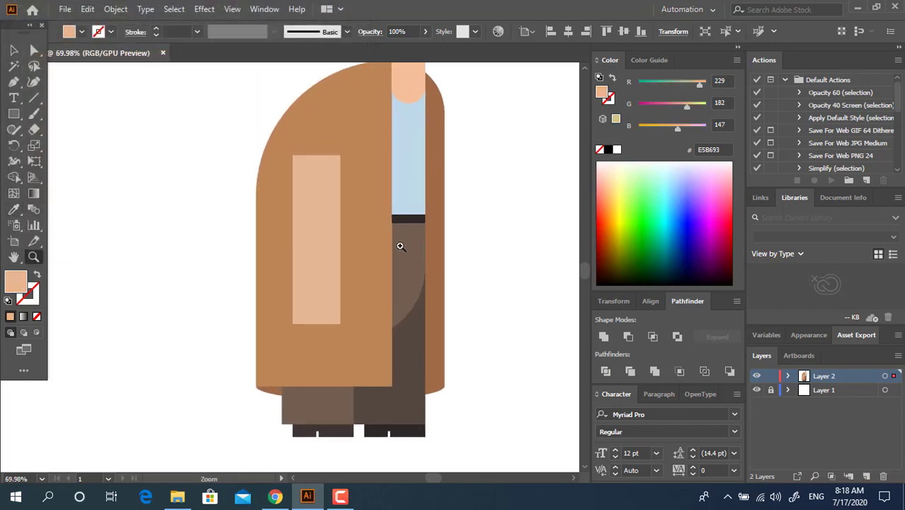
{"action": "left_click", "coordinate": [33, 51]}
{"action": "left_click", "coordinate": [294, 156]}
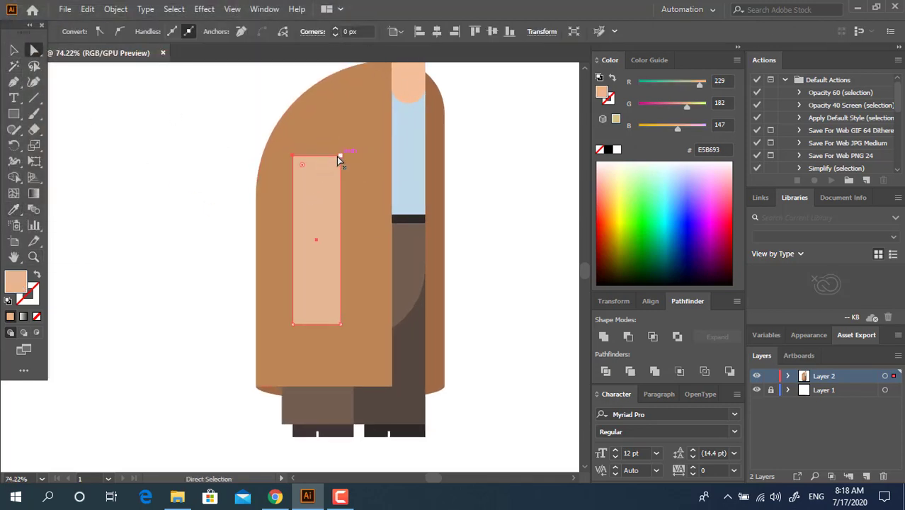
{"action": "left_click", "coordinate": [340, 156], "text": "shift"}
{"action": "left_click_drag", "start_coordinate": [301, 165], "coordinate": [340, 173]}
{"action": "left_click", "coordinate": [16, 51]}
{"action": "left_click", "coordinate": [474, 277]}
{"action": "left_click_drag", "start_coordinate": [497, 231], "coordinate": [454, 296]}
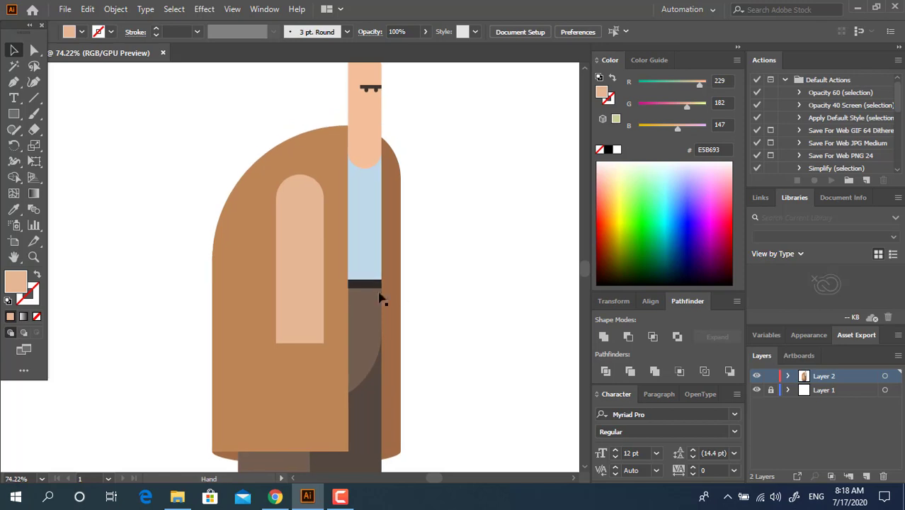
{"action": "left_click", "coordinate": [315, 304]}
{"action": "left_click", "coordinate": [602, 338]}
{"action": "left_click", "coordinate": [513, 248]}
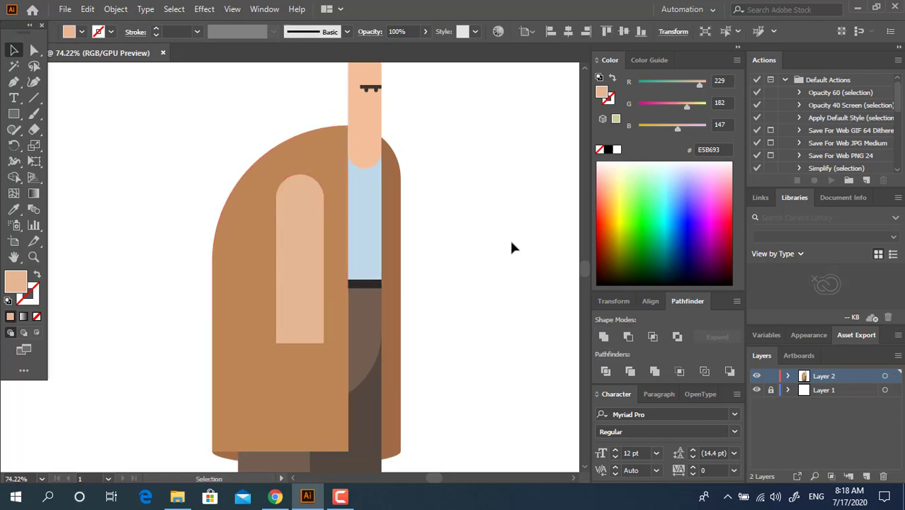
- Draw a small upright finger rectangle overlapping the arm's lower edge and fill it with the head's F4BE9A
{"action": "left_click_drag", "start_coordinate": [495, 223], "coordinate": [528, 354]}
{"action": "left_click_drag", "start_coordinate": [310, 288], "coordinate": [396, 318]}
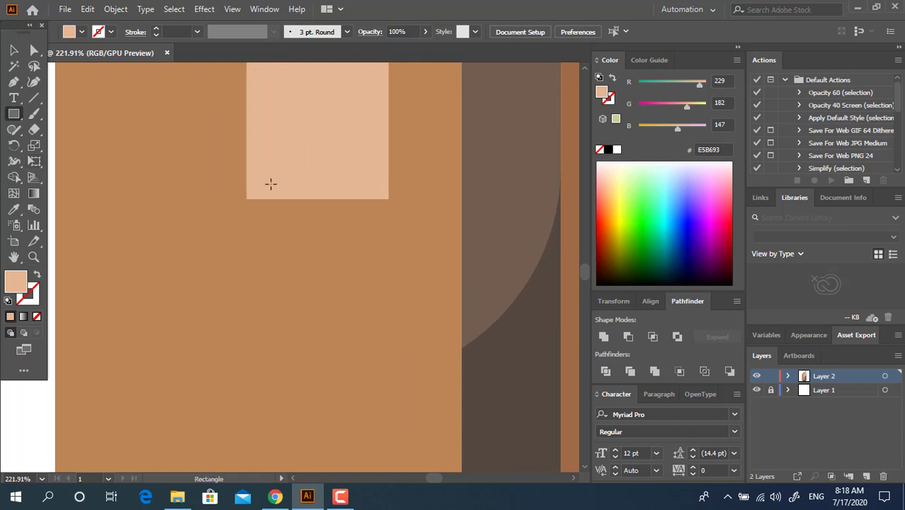
{"action": "mouse_move", "coordinate": [270, 182]}
{"action": "left_mouse_down"}
{"action": "mouse_move", "coordinate": [298, 255]}
{"action": "mouse_move", "coordinate": [305, 250]}
{"action": "left_mouse_up"}
{"action": "key", "text": "z"}
{"action": "mouse_move", "coordinate": [372, 195]}
{"action": "left_mouse_down"}
{"action": "mouse_move", "coordinate": [171, 238]}
{"action": "mouse_move", "coordinate": [314, 340]}
{"action": "left_mouse_up"}
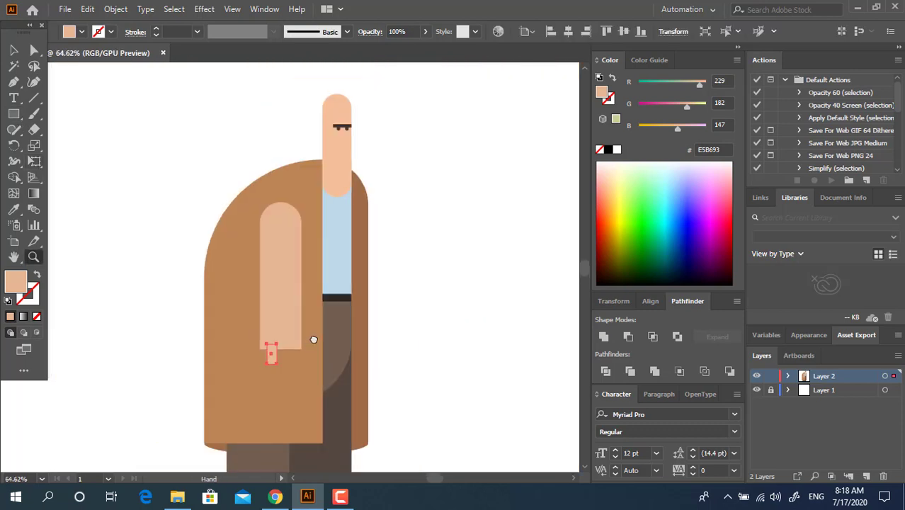
{"action": "left_click", "coordinate": [14, 211]}
{"action": "left_click", "coordinate": [325, 154]}
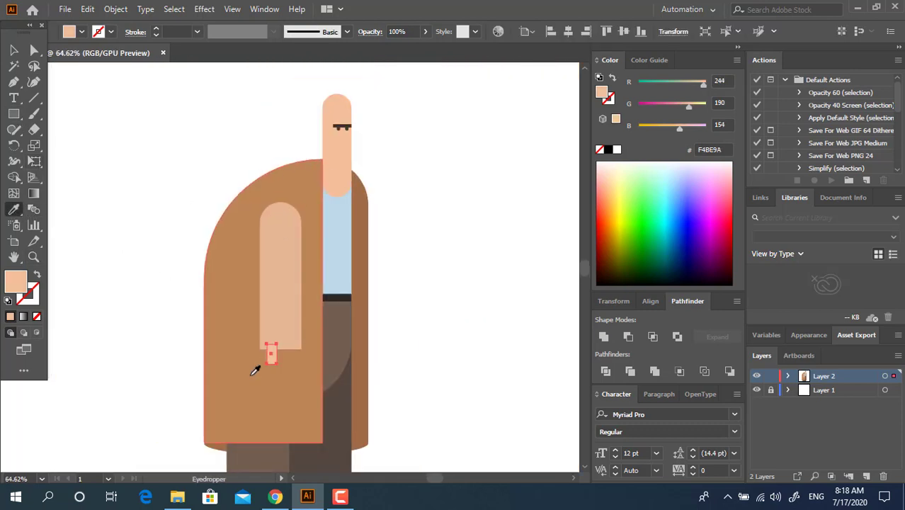
- Place the finger behind the arm and duplicate it horizontally with a small gap to make a row of four
{"action": "key", "text": "z"}
{"action": "left_click_drag", "start_coordinate": [289, 395], "coordinate": [473, 406]}
{"action": "left_click_drag", "start_coordinate": [299, 370], "coordinate": [404, 374]}
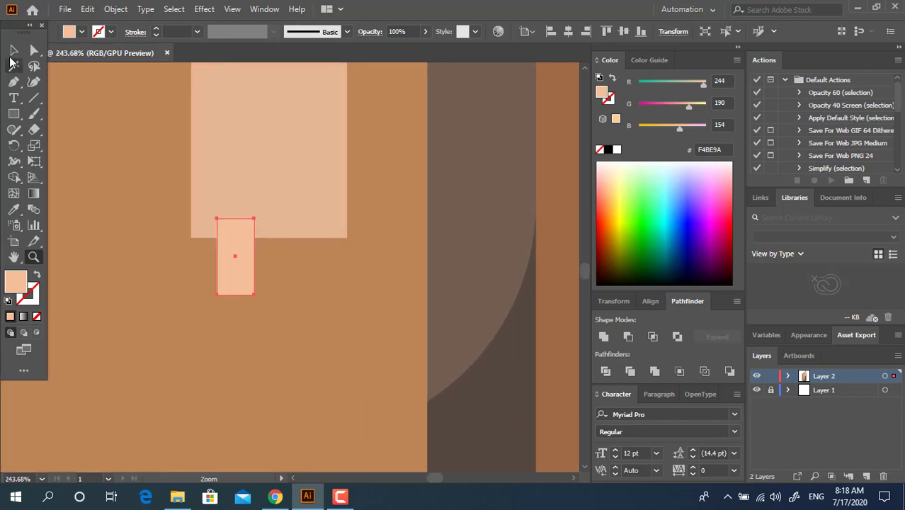
{"action": "left_click", "coordinate": [14, 52]}
{"action": "left_click", "coordinate": [33, 49]}
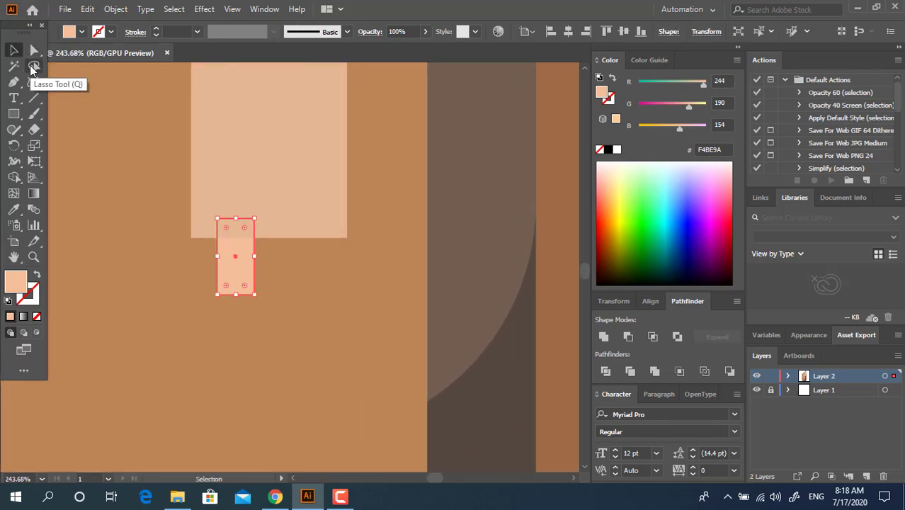
{"action": "left_click_drag", "start_coordinate": [232, 283], "coordinate": [274, 283]}
{"action": "key", "text": "ctrl+d"}
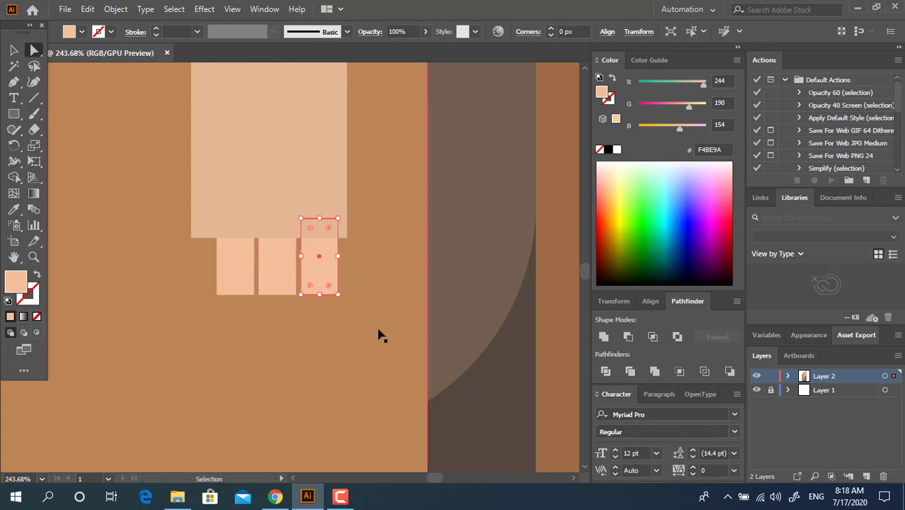
{"action": "key", "text": "ctrl+d"}
- Align the four fingers' outer end with the arm's right edge and narrow the row to fit within the arm's width
{"action": "left_click", "coordinate": [320, 276], "text": "shift"}
{"action": "left_click", "coordinate": [263, 265], "text": "shift"}
{"action": "left_click", "coordinate": [245, 266], "text": "shift"}
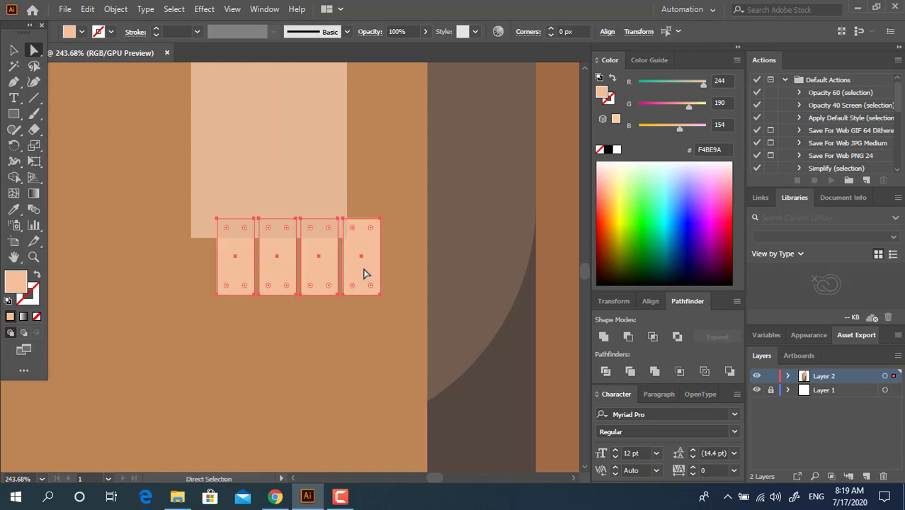
{"action": "left_click_drag", "start_coordinate": [364, 274], "coordinate": [329, 265]}
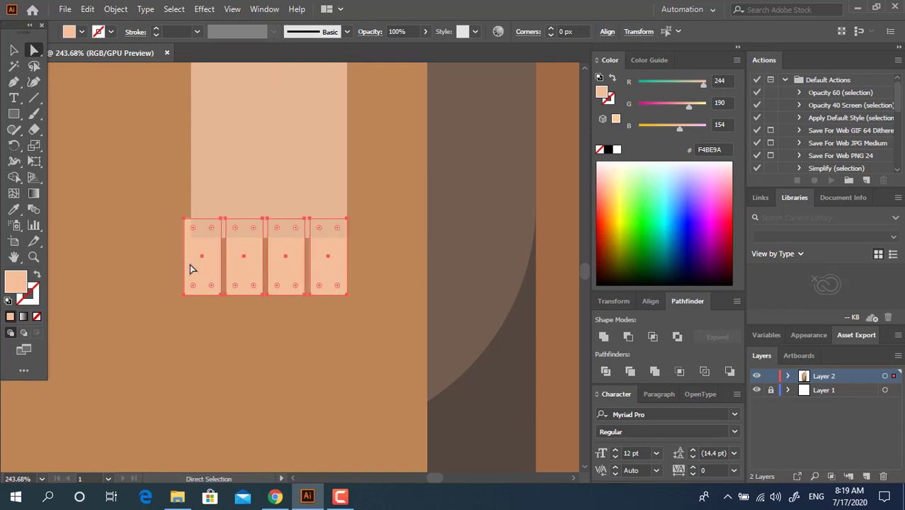
{"action": "key", "text": "v"}
{"action": "left_click_drag", "start_coordinate": [185, 257], "coordinate": [214, 256]}
{"action": "left_click", "coordinate": [553, 357]}
{"action": "left_click_drag", "start_coordinate": [446, 296], "coordinate": [318, 293]}
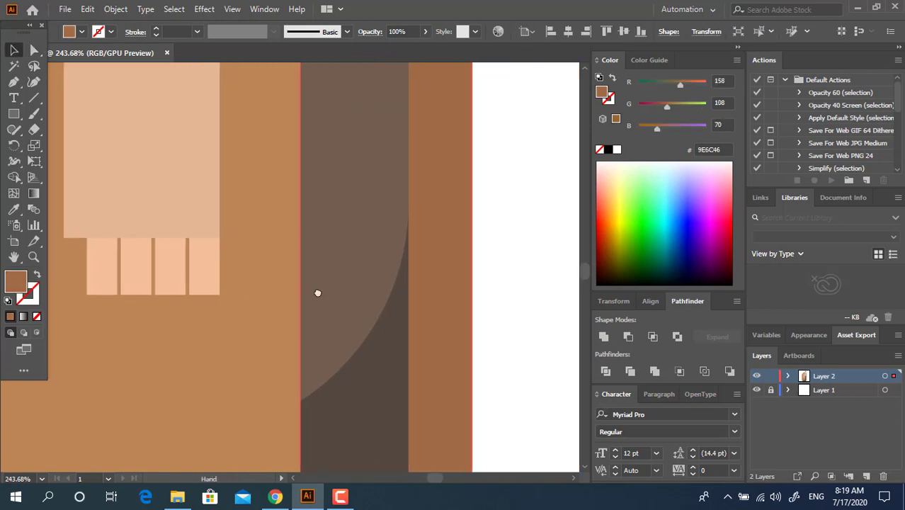
- Raise the two outer fingers slightly above the two middle ones
{"action": "left_click", "coordinate": [109, 268]}
{"action": "left_click", "coordinate": [197, 264]}
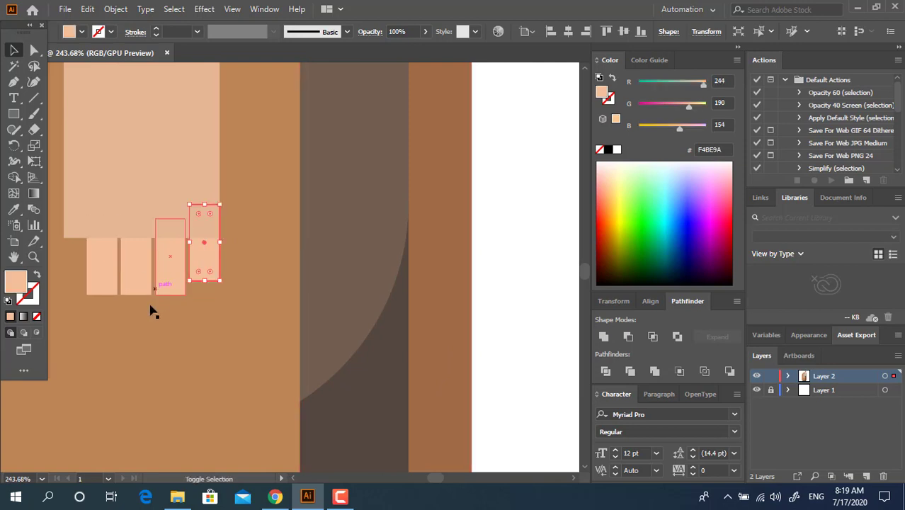
{"action": "left_click", "coordinate": [116, 275], "text": "shift"}
{"action": "left_click_drag", "start_coordinate": [204, 271], "coordinate": [201, 260]}
- Tilt all four fingers slightly clockwise and position them under the arm's lower end
{"action": "key", "text": "z"}
{"action": "left_click_drag", "start_coordinate": [280, 225], "coordinate": [86, 269]}
{"action": "left_click_drag", "start_coordinate": [257, 298], "coordinate": [435, 417]}
{"action": "left_click", "coordinate": [14, 51]}
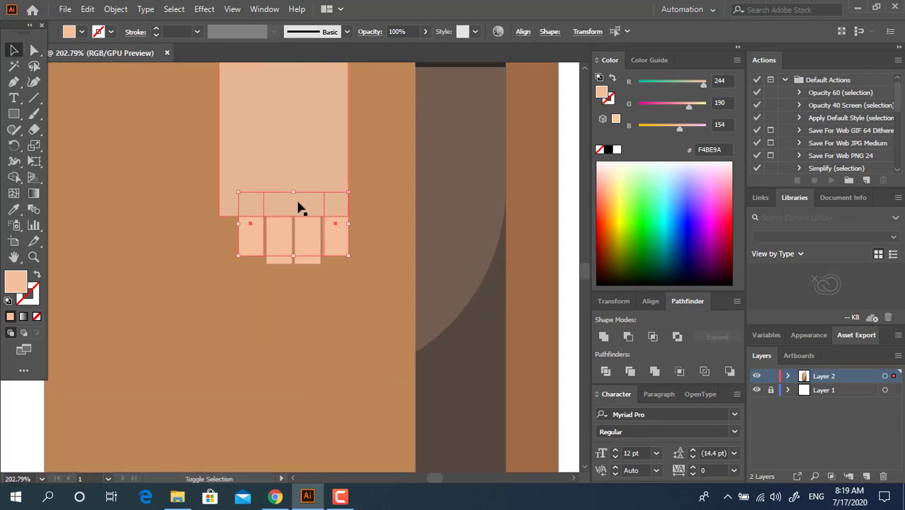
{"action": "left_click", "coordinate": [282, 248], "text": "shift"}
{"action": "left_click_drag", "start_coordinate": [355, 266], "coordinate": [323, 250]}
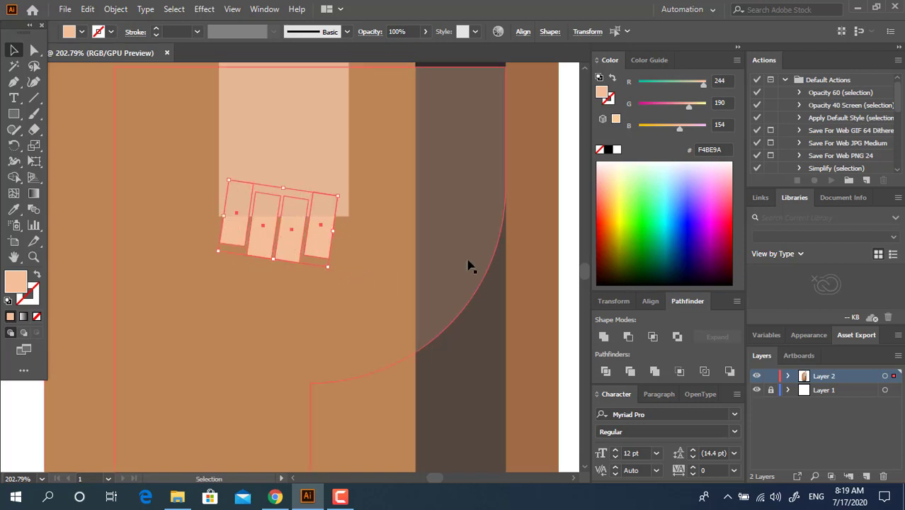
- Recolour the arm with CC9B76, a lighter tint of the coat's brown
{"action": "key", "text": "z"}
{"action": "left_click_drag", "start_coordinate": [425, 237], "coordinate": [453, 293]}
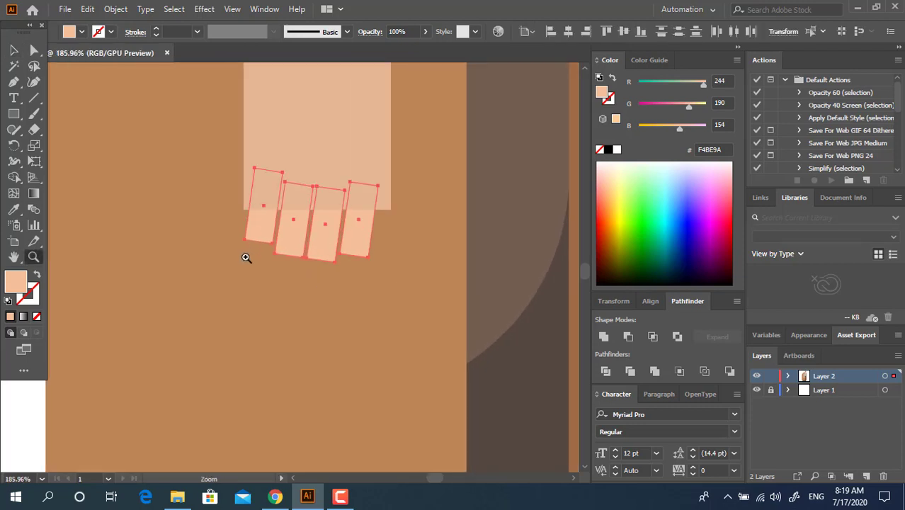
{"action": "left_click_drag", "start_coordinate": [368, 232], "coordinate": [322, 275]}
{"action": "left_click", "coordinate": [14, 50]}
{"action": "left_click", "coordinate": [323, 217]}
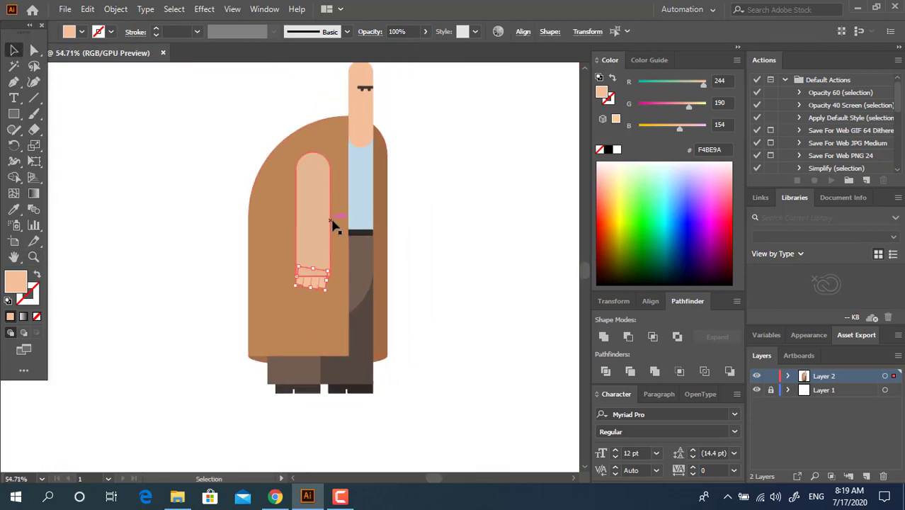
{"action": "key", "text": "i"}
{"action": "left_click", "coordinate": [283, 296]}
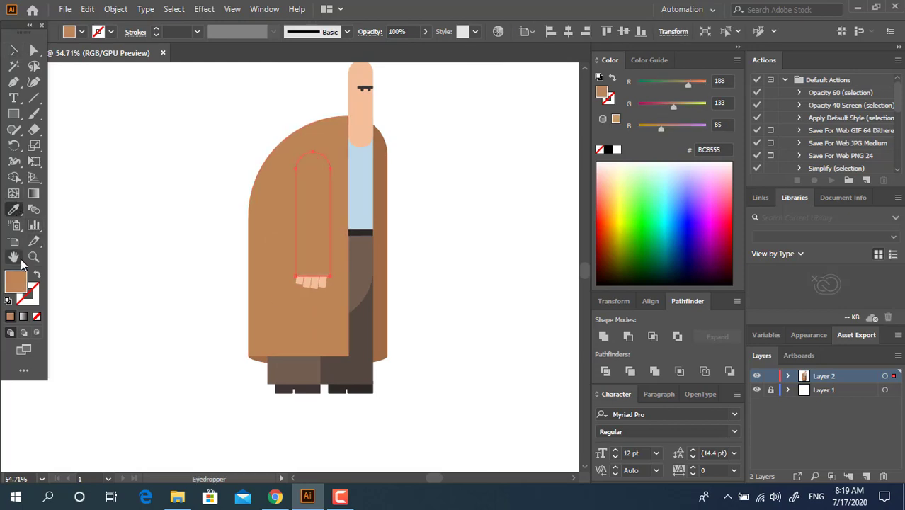
{"action": "double_click", "coordinate": [22, 282]}
{"action": "left_click", "coordinate": [87, 82]}
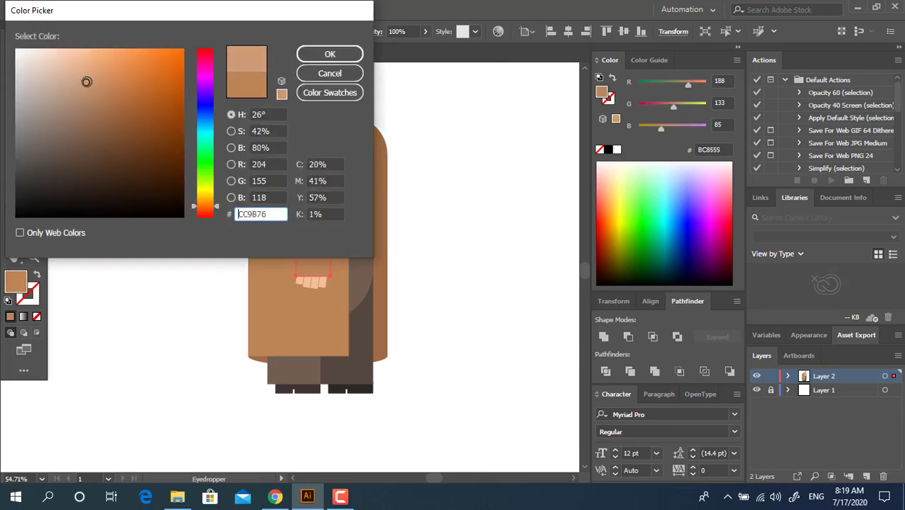
{"action": "left_click", "coordinate": [331, 54]}
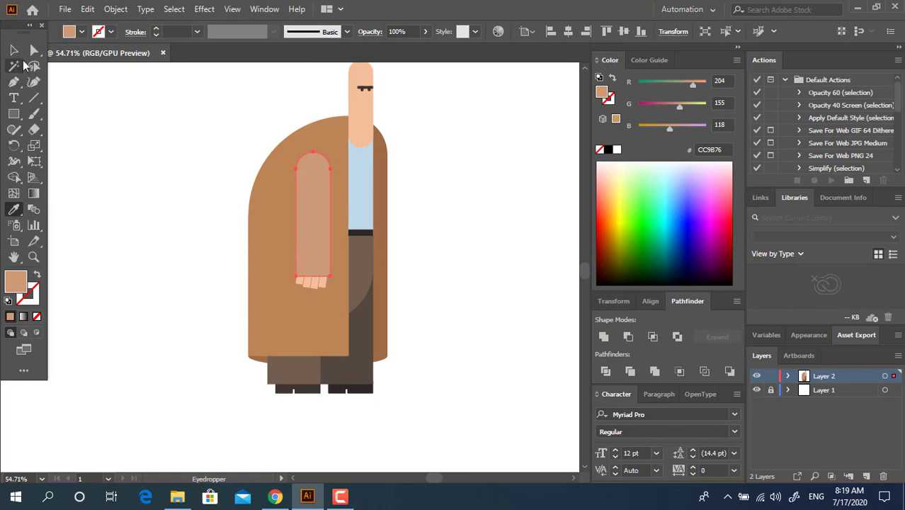
{"action": "left_click", "coordinate": [13, 50]}
- Draw a flat CC9B76 shadow ellipse as wide as the coat and place it behind the shoes at their base
{"action": "left_click_drag", "start_coordinate": [439, 252], "coordinate": [457, 272]}
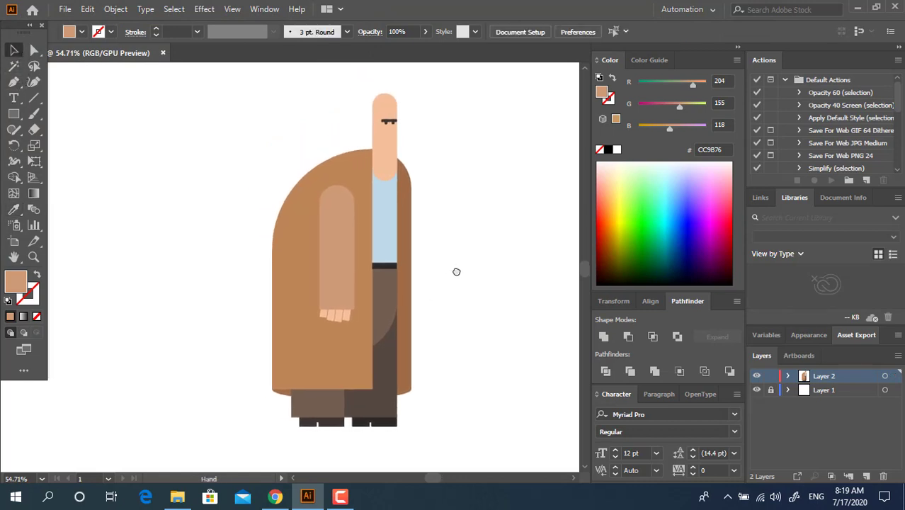
{"action": "left_click_drag", "start_coordinate": [481, 346], "coordinate": [453, 330]}
{"action": "left_click_drag", "start_coordinate": [435, 245], "coordinate": [449, 252]}
{"action": "left_click_drag", "start_coordinate": [401, 406], "coordinate": [389, 388]}
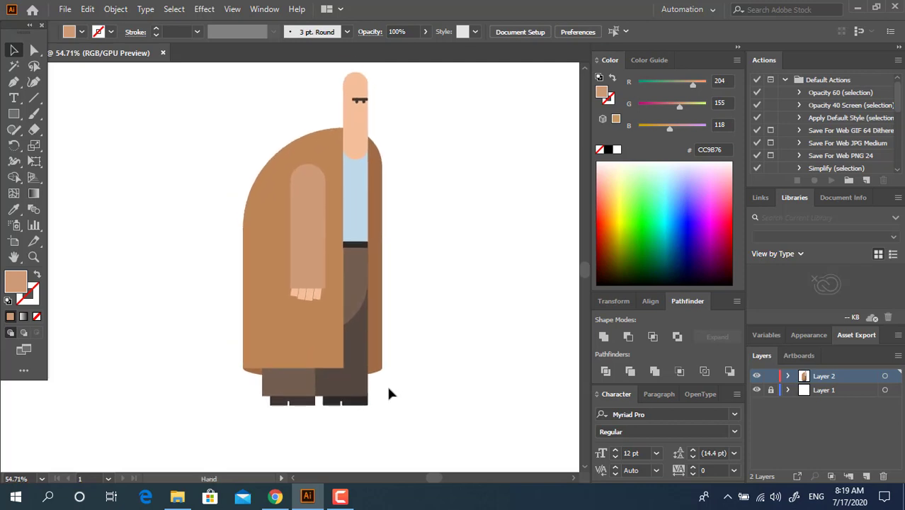
{"action": "left_click_drag", "start_coordinate": [14, 122], "coordinate": [63, 147]}
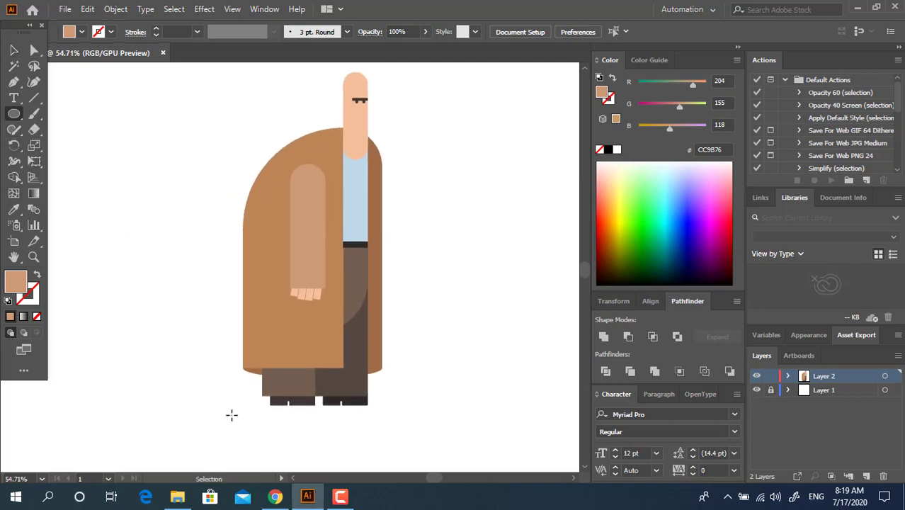
{"action": "left_click_drag", "start_coordinate": [242, 411], "coordinate": [383, 426]}
{"action": "left_click", "coordinate": [14, 50]}
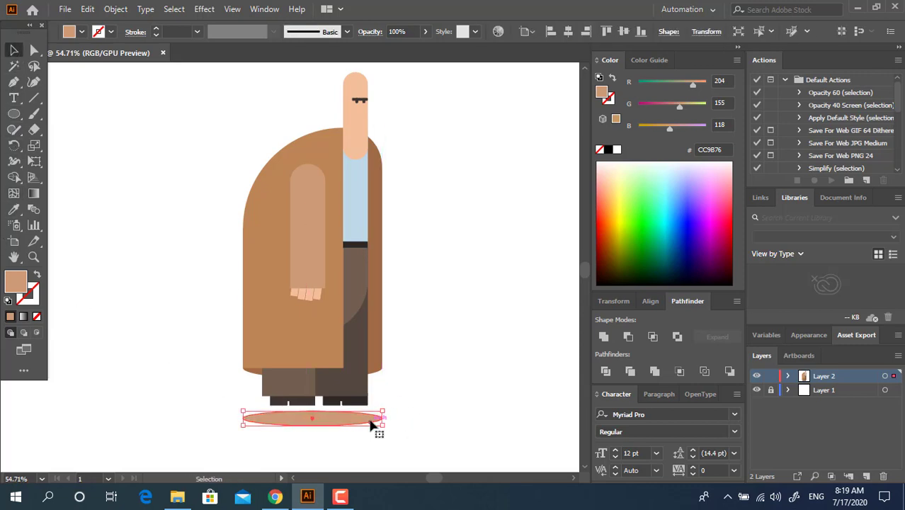
{"action": "left_click_drag", "start_coordinate": [374, 420], "coordinate": [370, 412]}
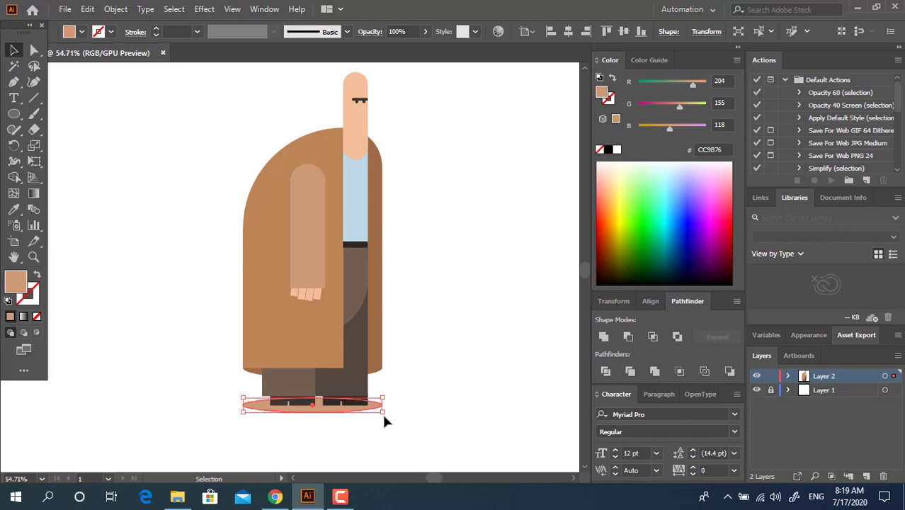
{"action": "left_click", "coordinate": [451, 444]}
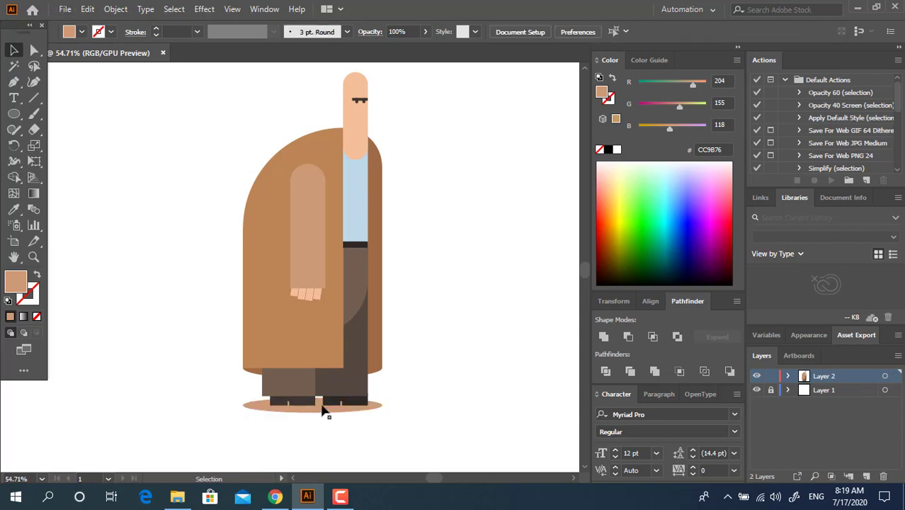
- Examine the character's face, then the whole figure from head to ground shadow
{"action": "left_click", "coordinate": [13, 209]}
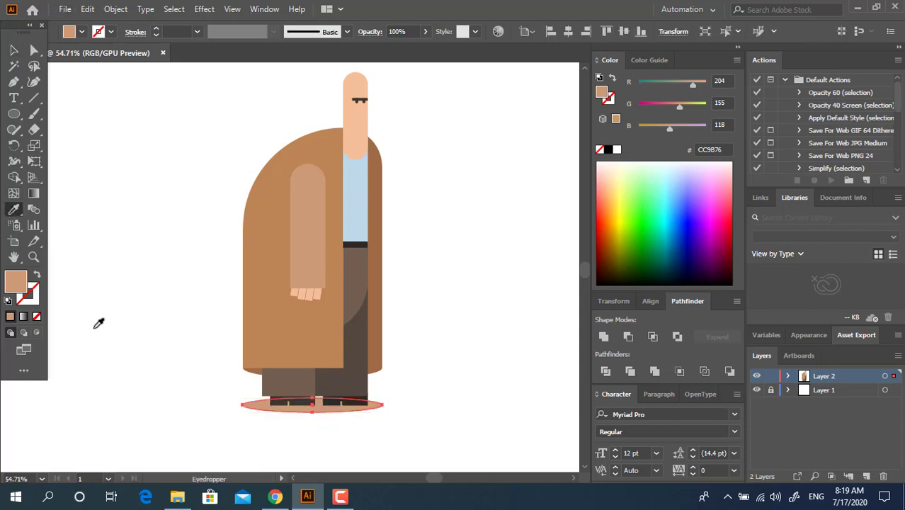
{"action": "key", "text": "z"}
{"action": "left_click_drag", "start_coordinate": [433, 279], "coordinate": [369, 299]}
{"action": "mouse_move", "coordinate": [425, 298]}
{"action": "left_mouse_down"}
{"action": "mouse_move", "coordinate": [422, 315]}
{"action": "mouse_move", "coordinate": [426, 302]}
{"action": "left_mouse_up"}
{"action": "left_click_drag", "start_coordinate": [425, 303], "coordinate": [453, 316]}
{"action": "left_click_drag", "start_coordinate": [443, 310], "coordinate": [454, 352]}
{"action": "left_click_drag", "start_coordinate": [383, 338], "coordinate": [394, 348]}
{"action": "left_click_drag", "start_coordinate": [373, 126], "coordinate": [402, 260]}
{"action": "left_click_drag", "start_coordinate": [338, 223], "coordinate": [354, 231]}
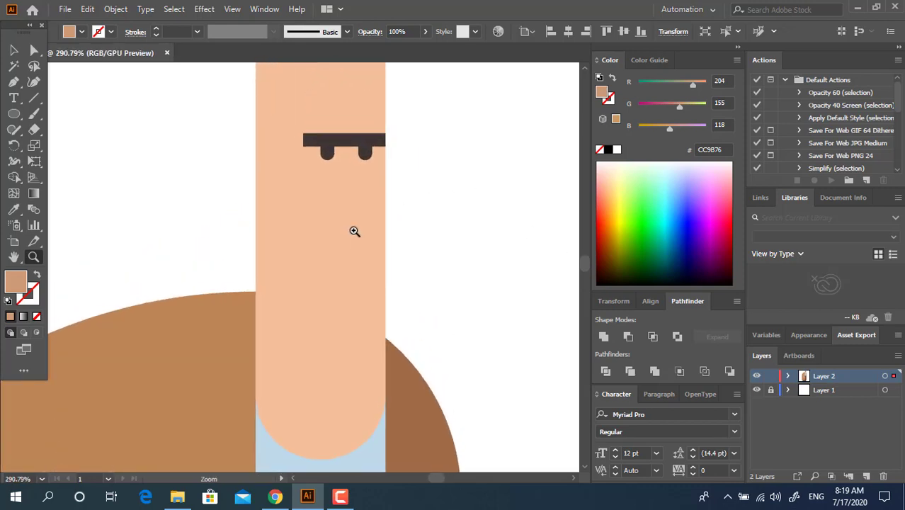
{"action": "left_click", "coordinate": [9, 53]}
{"action": "left_click_drag", "start_coordinate": [449, 257], "coordinate": [207, 258]}
{"action": "left_click_drag", "start_coordinate": [346, 353], "coordinate": [337, 255]}
{"action": "left_click_drag", "start_coordinate": [424, 265], "coordinate": [385, 275]}
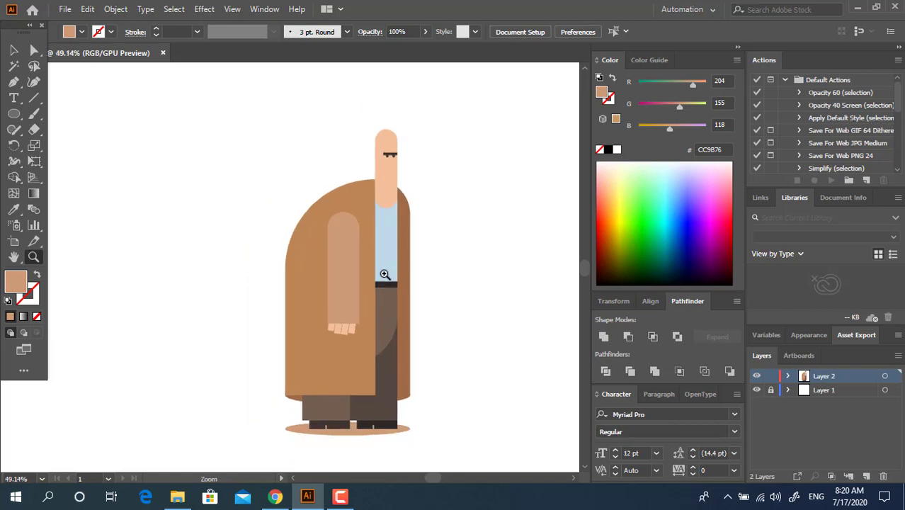
{"action": "left_click_drag", "start_coordinate": [392, 316], "coordinate": [401, 291]}
{"action": "left_click_drag", "start_coordinate": [418, 249], "coordinate": [437, 268]}
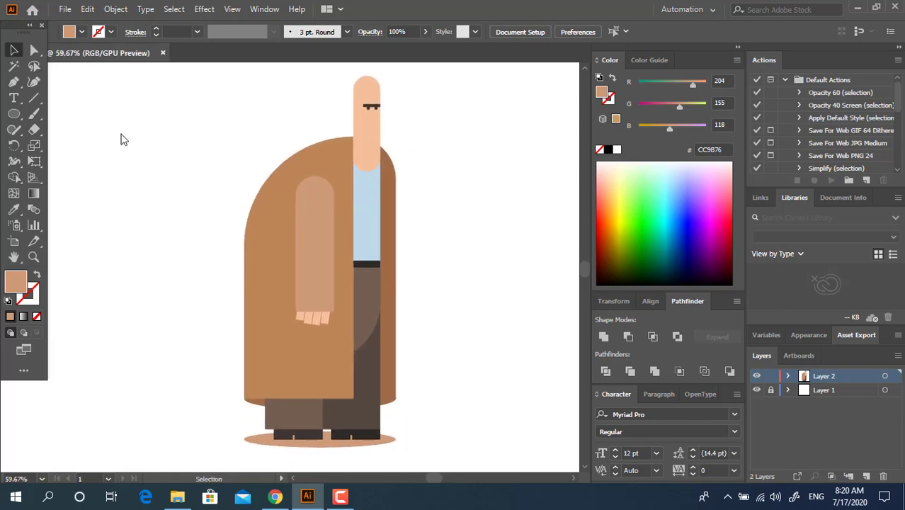